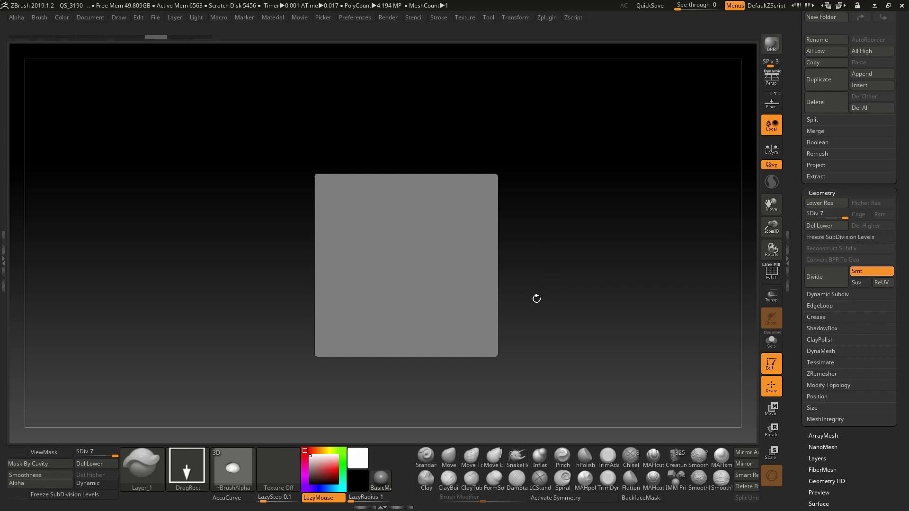
- Set the alpha of the Layer_1 brush to Alpha 14
{"action": "mouse_move", "coordinate": [538, 323]}
{"action": "left_mouse_down"}
{"action": "mouse_move", "coordinate": [556, 319]}
{"action": "mouse_move", "coordinate": [535, 332]}
{"action": "left_mouse_up"}
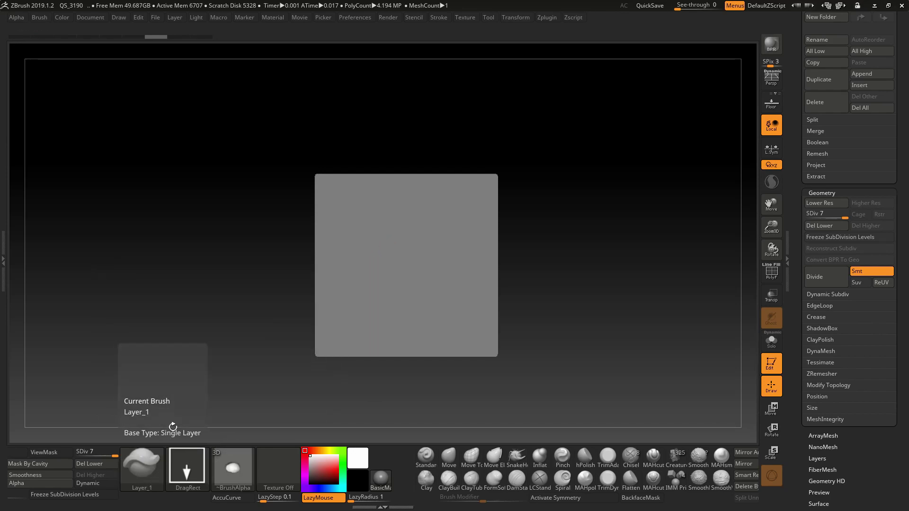
{"action": "left_click", "coordinate": [146, 472]}
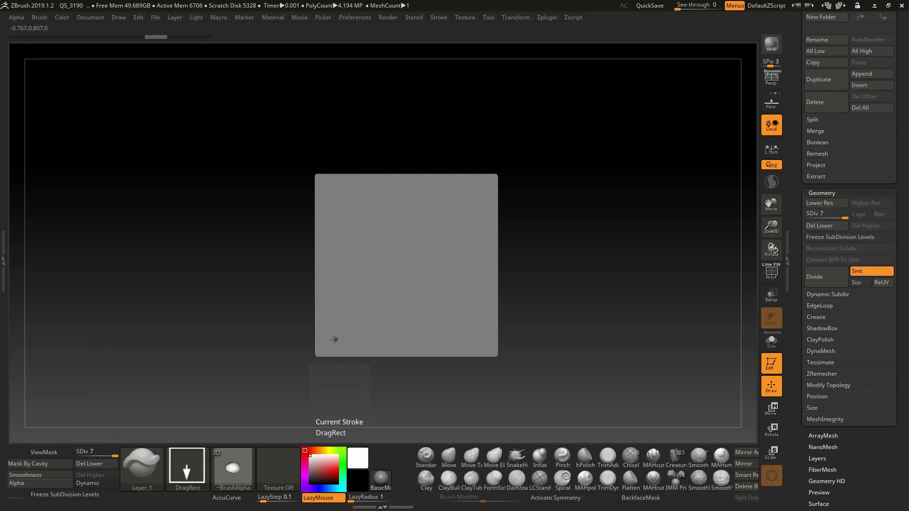
{"action": "key", "text": "space"}
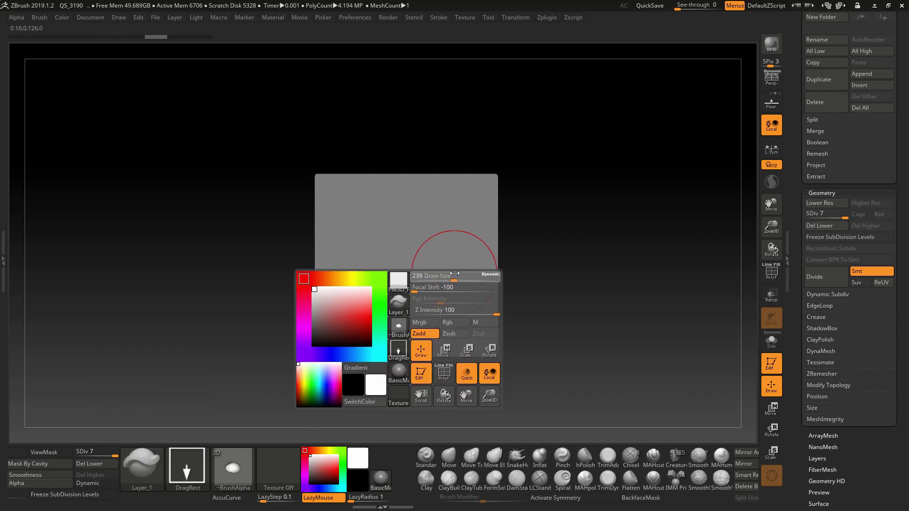
{"action": "left_click", "coordinate": [233, 467]}
{"action": "left_click", "coordinate": [234, 461]}
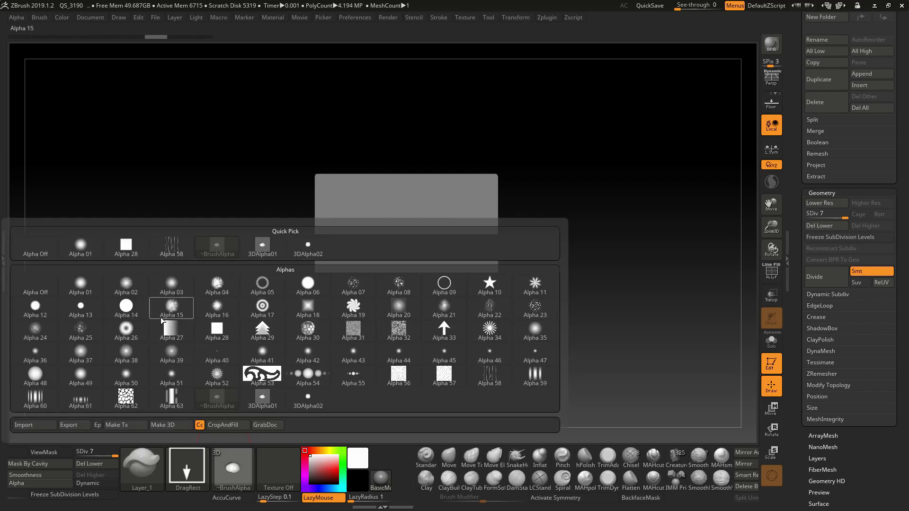
{"action": "left_click", "coordinate": [126, 307]}
- Stamp several overlapping discs of different sizes around the middle of the plane
{"action": "key", "text": "space"}
{"action": "left_click_drag", "start_coordinate": [395, 296], "coordinate": [403, 291]}
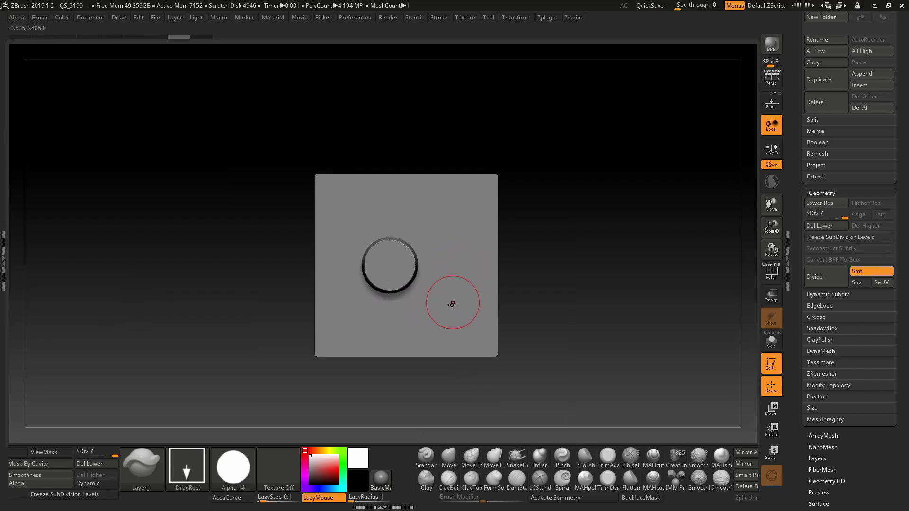
{"action": "mouse_move", "coordinate": [433, 286]}
{"action": "right_mouse_down"}
{"action": "mouse_move", "coordinate": [432, 264]}
{"action": "mouse_move", "coordinate": [429, 317]}
{"action": "mouse_move", "coordinate": [425, 270]}
{"action": "right_mouse_up"}
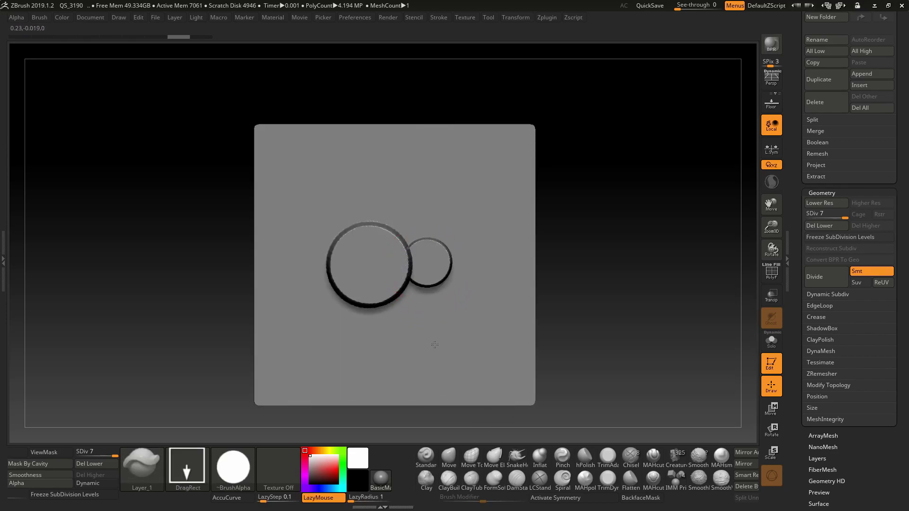
{"action": "left_click_drag", "start_coordinate": [434, 345], "coordinate": [436, 341]}
{"action": "right_click_drag", "start_coordinate": [531, 278], "coordinate": [521, 239]}
{"action": "right_click_drag", "start_coordinate": [410, 300], "coordinate": [434, 287]}
{"action": "left_click_drag", "start_coordinate": [412, 327], "coordinate": [457, 341]}
{"action": "mouse_move", "coordinate": [457, 341]}
{"action": "right_mouse_down"}
{"action": "mouse_move", "coordinate": [454, 312]}
{"action": "mouse_move", "coordinate": [463, 327]}
{"action": "right_mouse_up"}
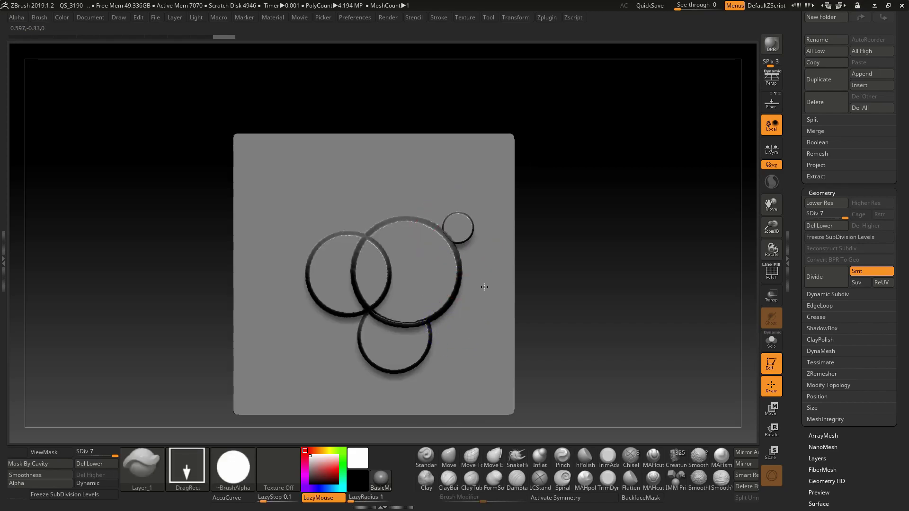
{"action": "right_click_drag", "start_coordinate": [521, 270], "coordinate": [474, 288]}
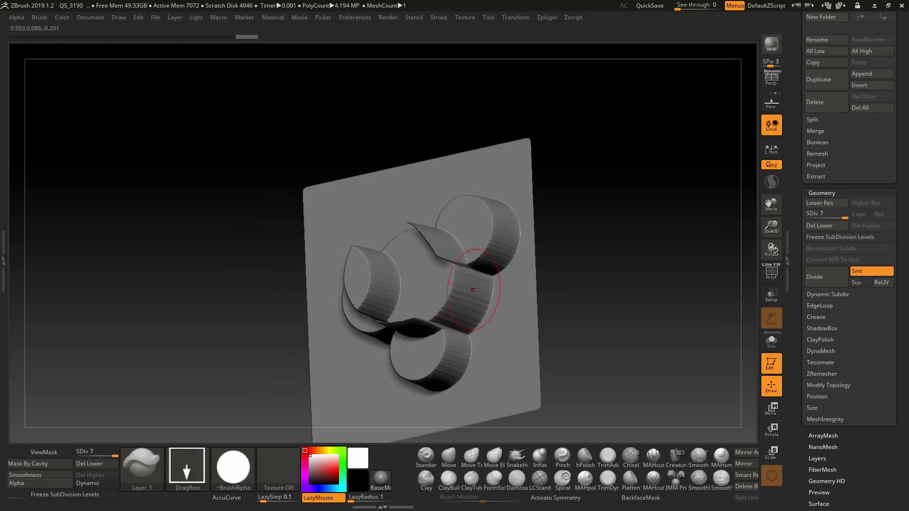
- Undo all the disc stamps so the plane is blank
{"action": "left_click", "coordinate": [40, 18]}
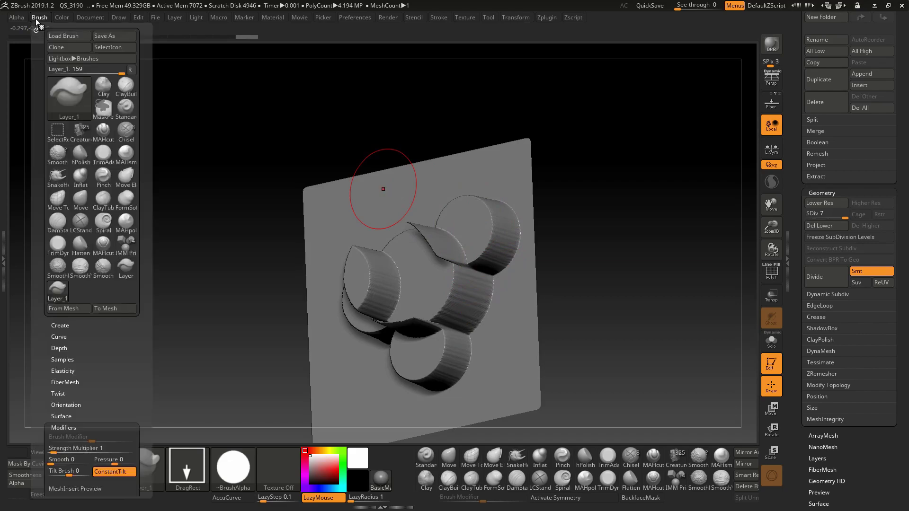
{"action": "left_click", "coordinate": [64, 348]}
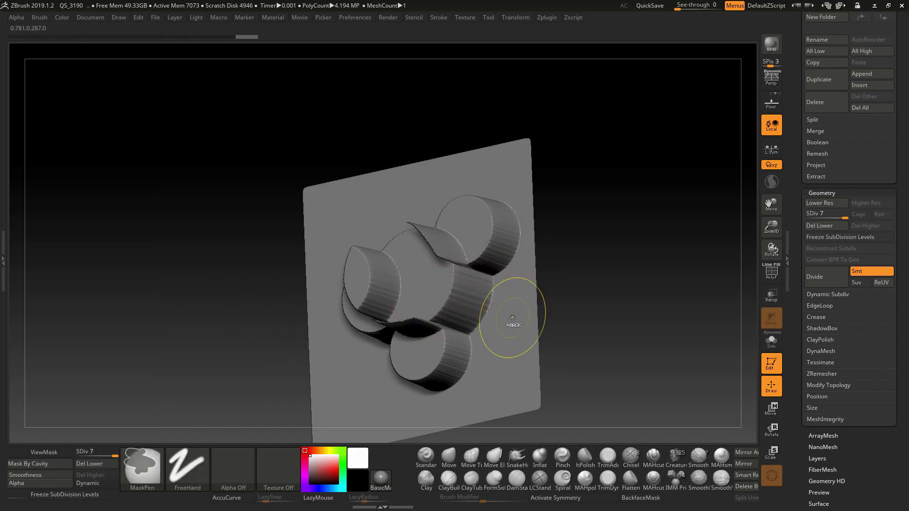
{"action": "key", "text": "ctrl+z"}
{"action": "key", "text": "ctrl+z"}
{"action": "key", "text": "ctrl+z"}
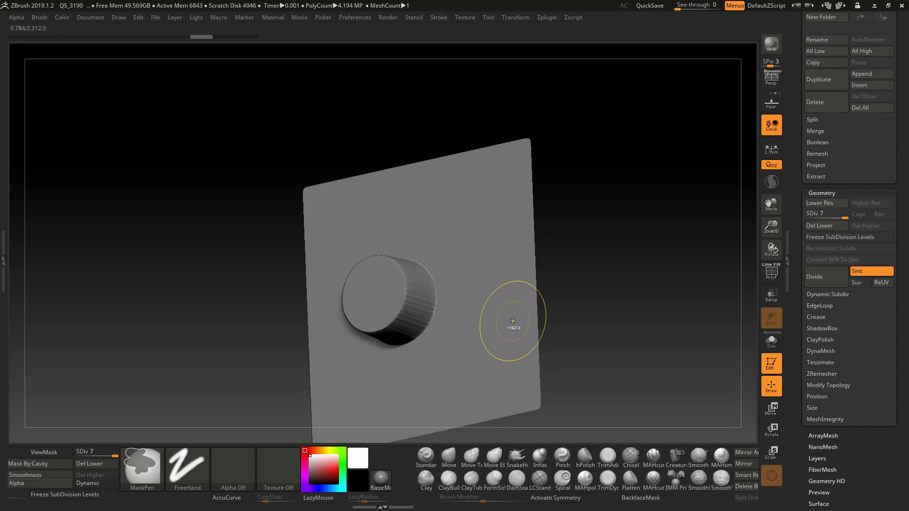
{"action": "mouse_move", "coordinate": [483, 324]}
{"action": "right_mouse_down"}
{"action": "mouse_move", "coordinate": [499, 336]}
{"action": "mouse_move", "coordinate": [458, 303]}
{"action": "mouse_move", "coordinate": [458, 325]}
{"action": "right_mouse_up"}
{"action": "key", "text": "ctrl+z"}
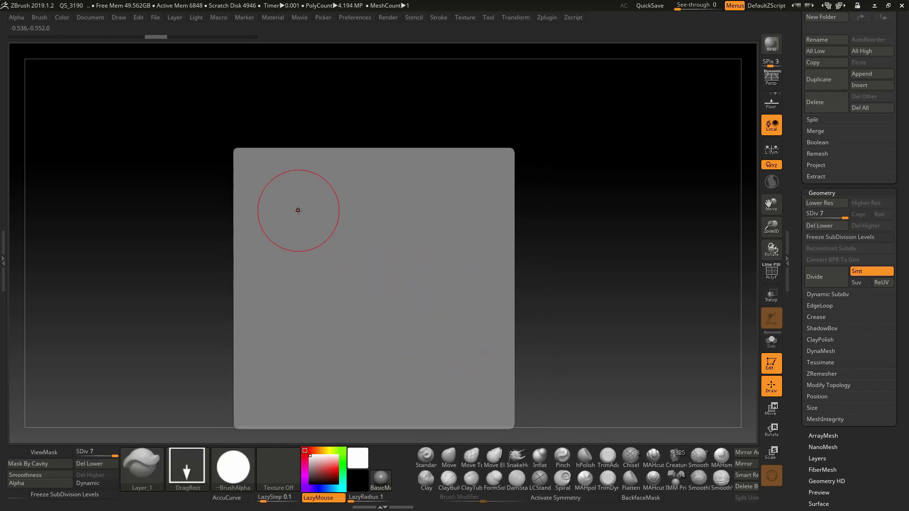
- Stamp one disc near the plane's upper-left corner and store a morph target of the mesh
{"action": "left_click_drag", "start_coordinate": [287, 204], "coordinate": [312, 265]}
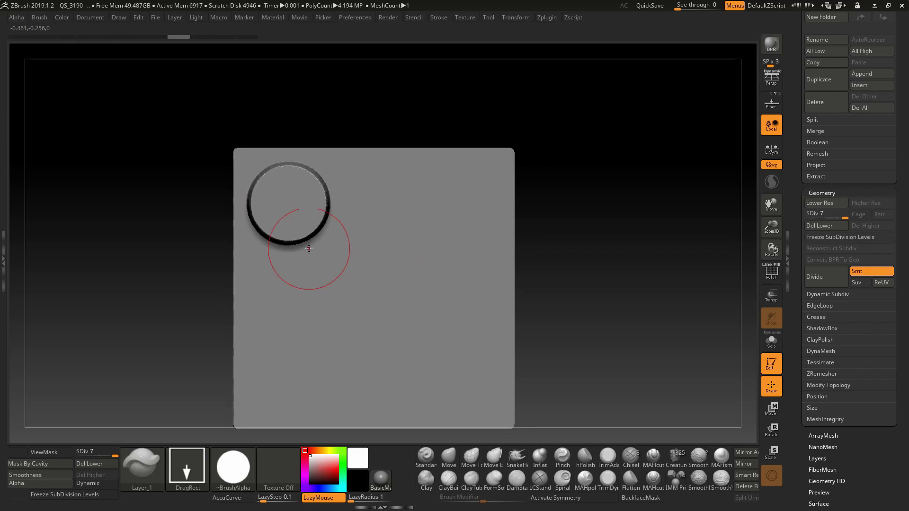
{"action": "mouse_move", "coordinate": [416, 300]}
{"action": "right_mouse_down"}
{"action": "mouse_move", "coordinate": [455, 332]}
{"action": "mouse_move", "coordinate": [470, 331]}
{"action": "right_mouse_up"}
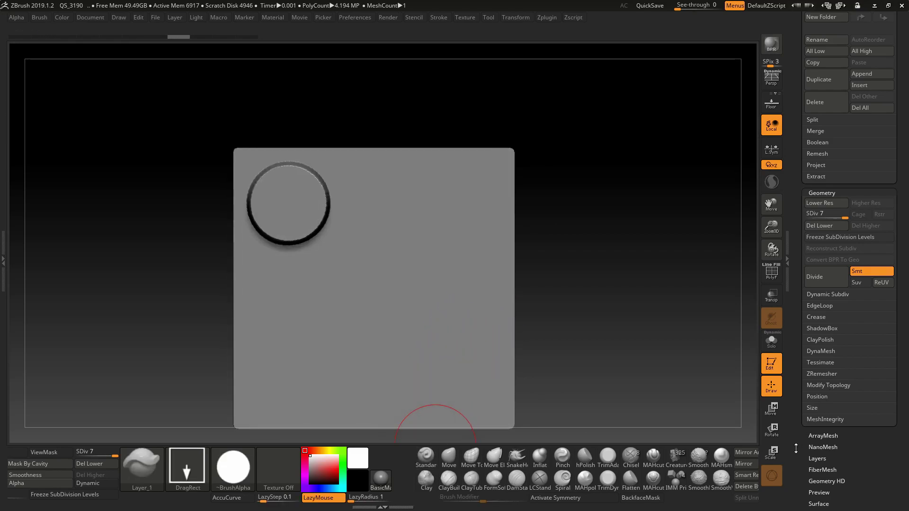
{"action": "scroll", "coordinate": [816, 375], "scroll_direction": "down", "scroll_amount": 3}
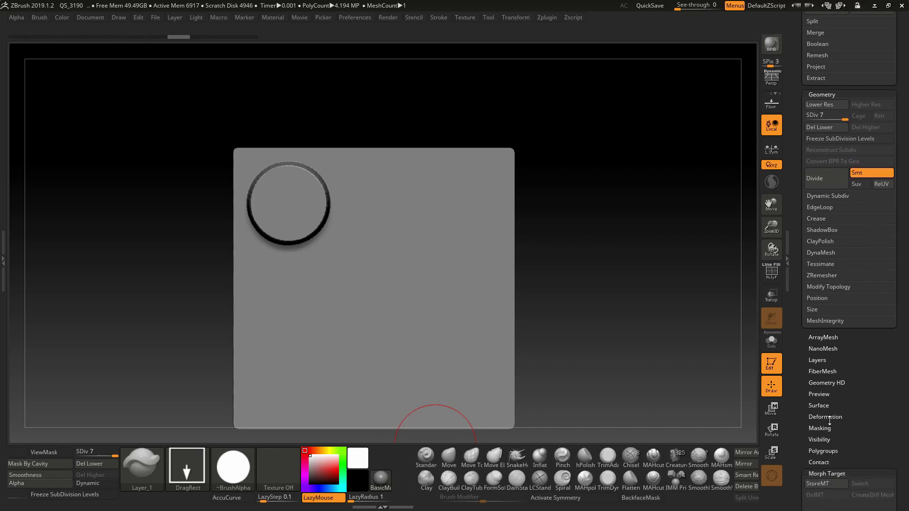
{"action": "key", "text": "shift"}
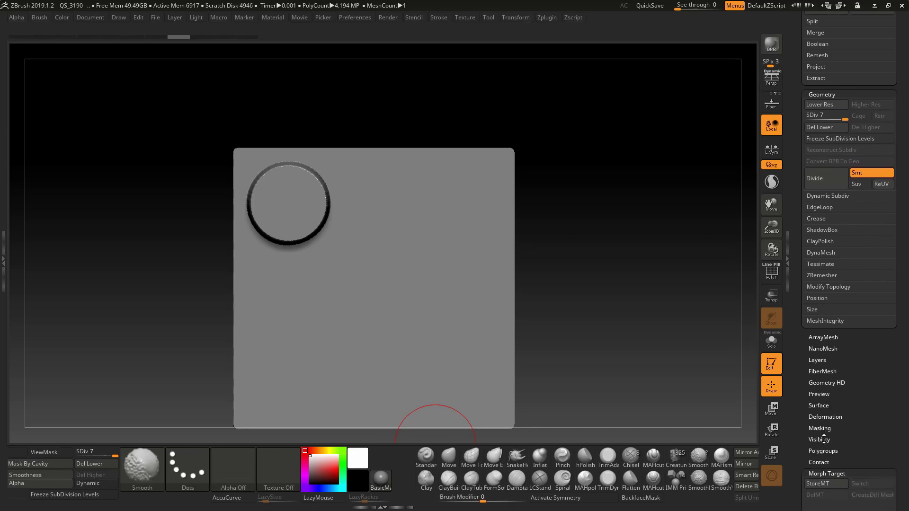
{"action": "key", "text": "shift"}
{"action": "scroll", "coordinate": [819, 426], "scroll_direction": "down", "scroll_amount": 3}
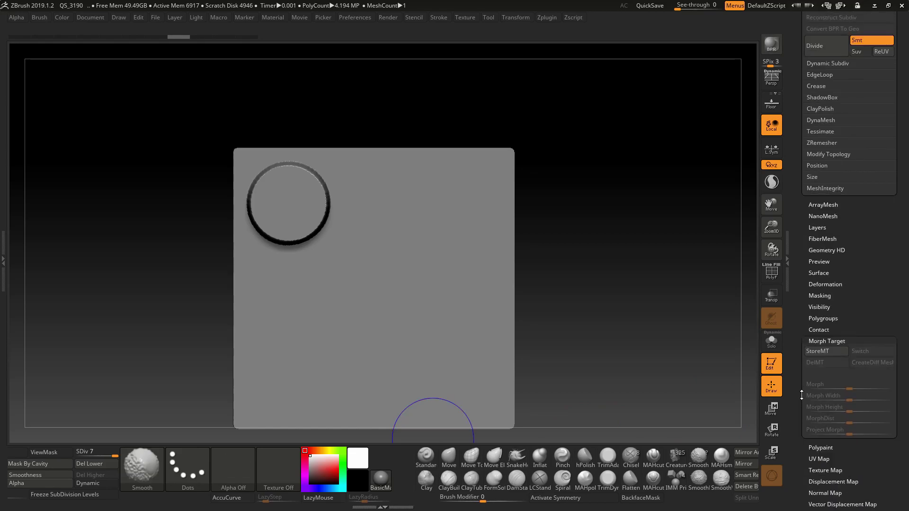
{"action": "left_click", "coordinate": [826, 354]}
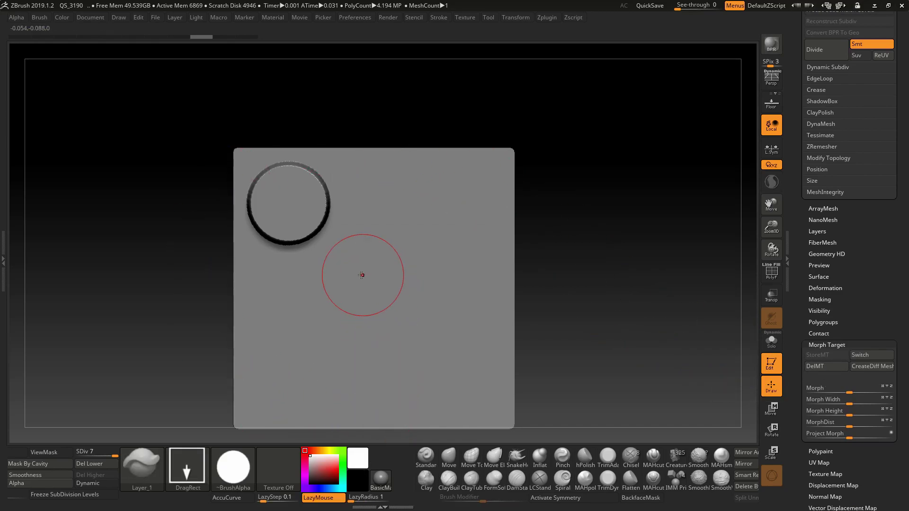
- Stamp a chain of overlapping discs of varied sizes across the plane, separate from the upper-left disc
{"action": "left_click_drag", "start_coordinate": [337, 323], "coordinate": [342, 359]}
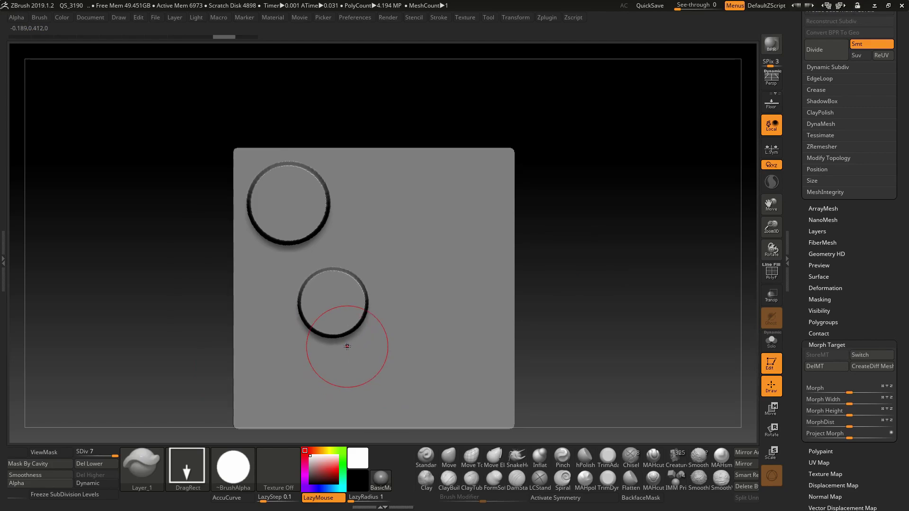
{"action": "mouse_move", "coordinate": [377, 291]}
{"action": "left_mouse_down"}
{"action": "mouse_move", "coordinate": [385, 319]}
{"action": "mouse_move", "coordinate": [377, 301]}
{"action": "mouse_move", "coordinate": [414, 298]}
{"action": "left_mouse_up"}
{"action": "right_click_drag", "start_coordinate": [407, 330], "coordinate": [391, 306]}
{"action": "left_click_drag", "start_coordinate": [374, 317], "coordinate": [378, 324]}
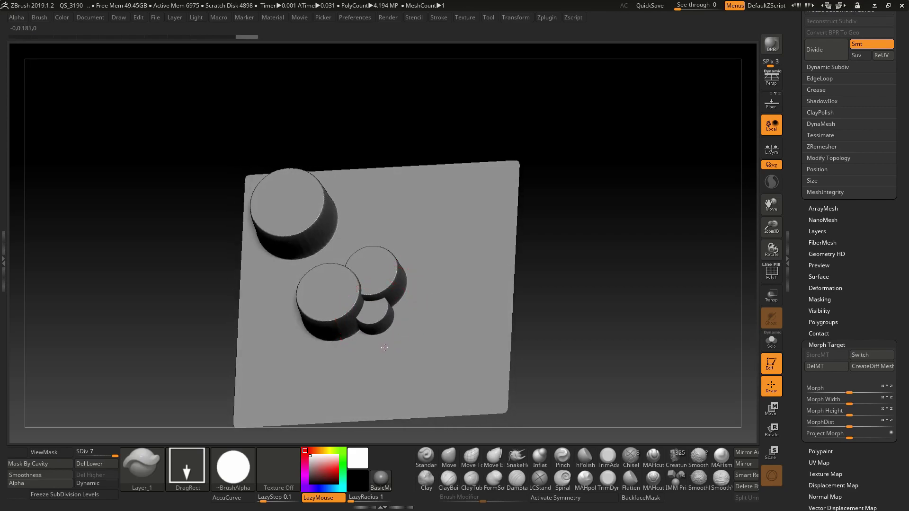
{"action": "mouse_move", "coordinate": [404, 334]}
{"action": "right_mouse_down"}
{"action": "mouse_move", "coordinate": [416, 318]}
{"action": "mouse_move", "coordinate": [421, 338]}
{"action": "right_mouse_up"}
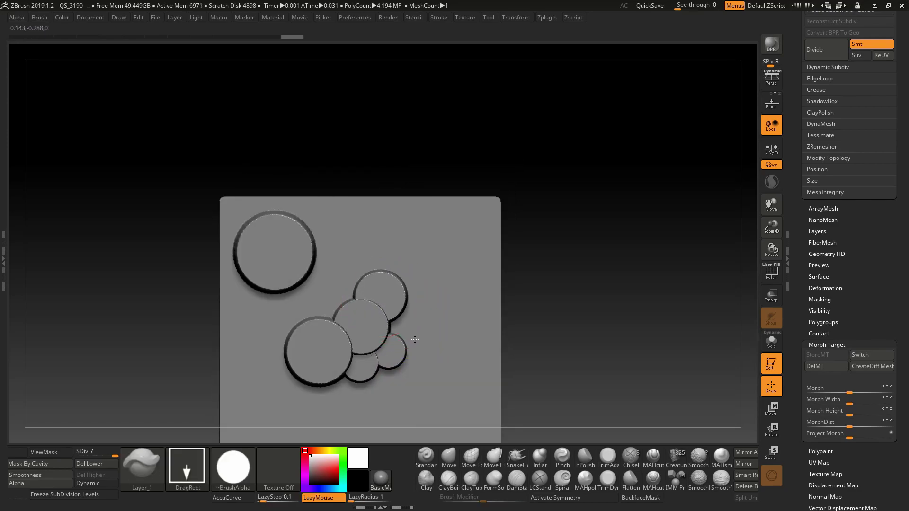
{"action": "right_click_drag", "start_coordinate": [410, 330], "coordinate": [345, 368]}
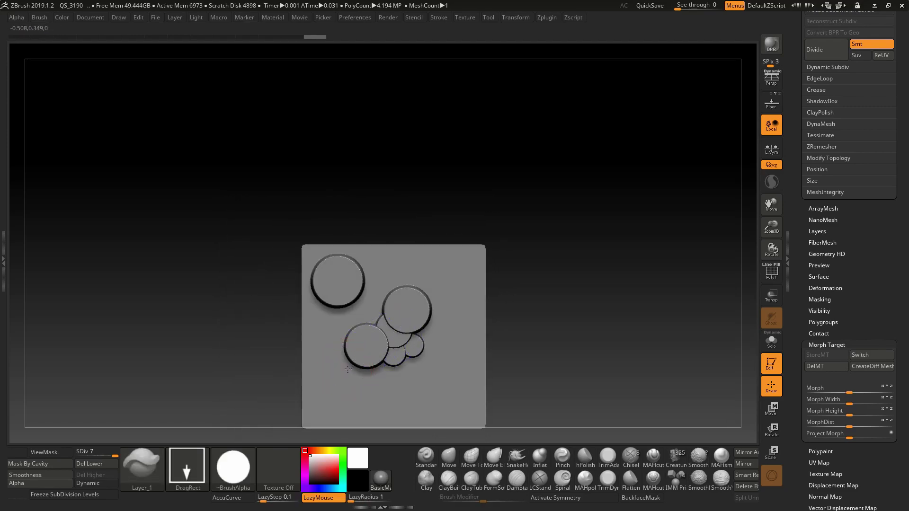
{"action": "left_click_drag", "start_coordinate": [370, 392], "coordinate": [375, 397]}
{"action": "mouse_move", "coordinate": [427, 344]}
{"action": "right_mouse_down"}
{"action": "mouse_move", "coordinate": [407, 357]}
{"action": "mouse_move", "coordinate": [417, 357]}
{"action": "right_mouse_up"}
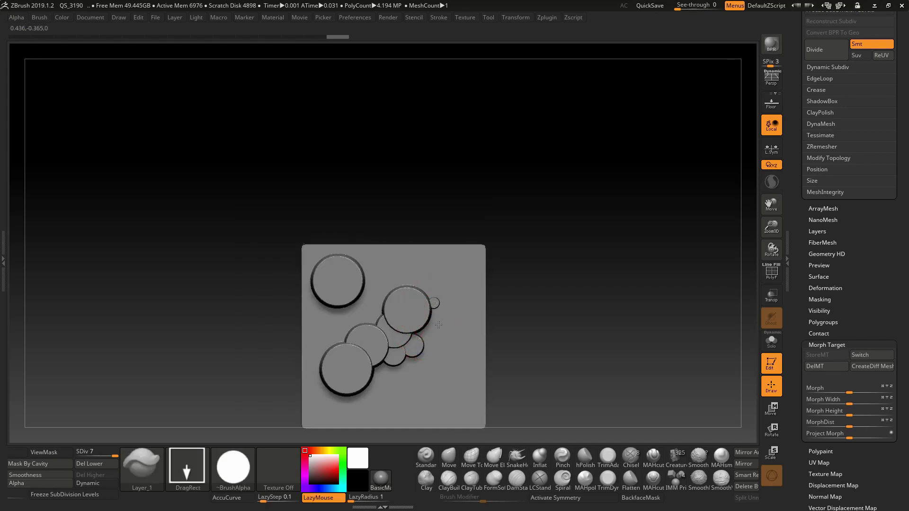
{"action": "right_click_drag", "start_coordinate": [465, 325], "coordinate": [487, 256]}
{"action": "key", "text": "space"}
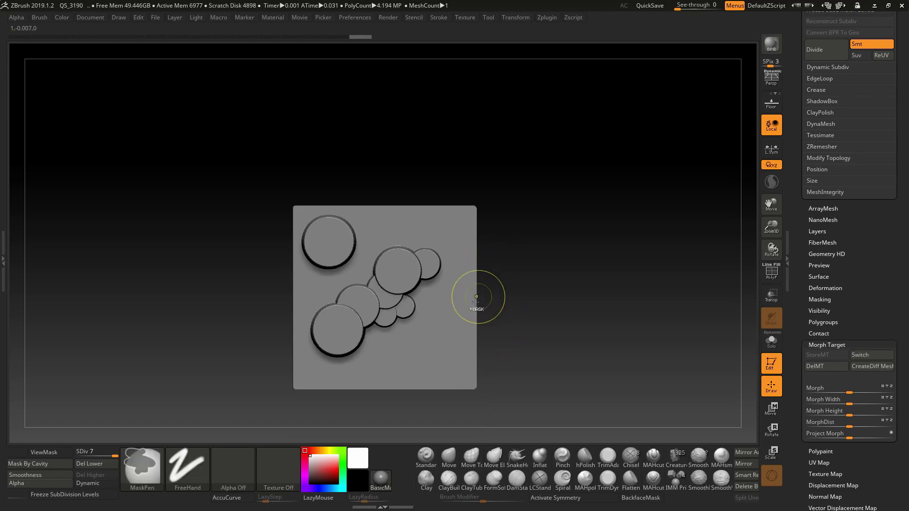
- Undo the chain of overlapping discs, keeping only the disc near the upper-left corner
{"action": "key", "text": "ctrl+z"}
{"action": "key", "text": "ctrl+z"}
{"action": "key", "text": "ctrl+z"}
{"action": "key", "text": "ctrl+z"}
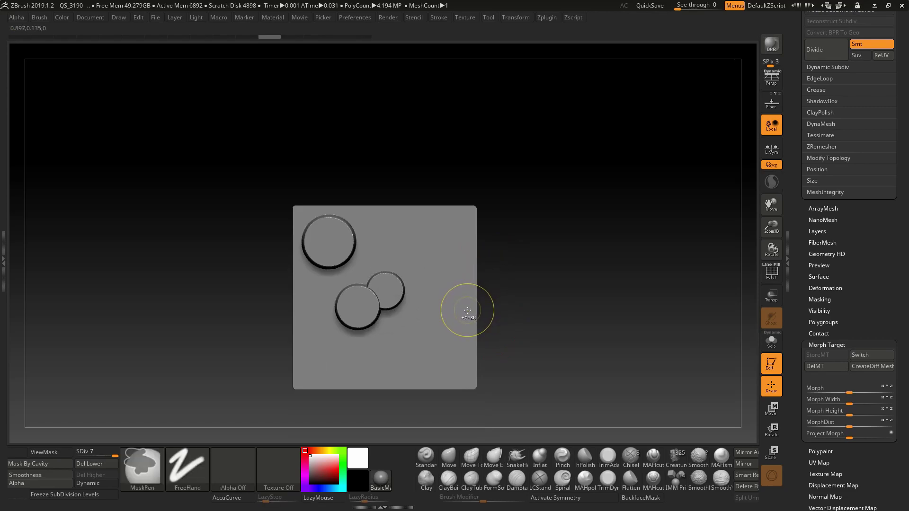
{"action": "key", "text": "ctrl+z"}
{"action": "key", "text": "ctrl+z"}
{"action": "key", "text": "ctrl+z"}
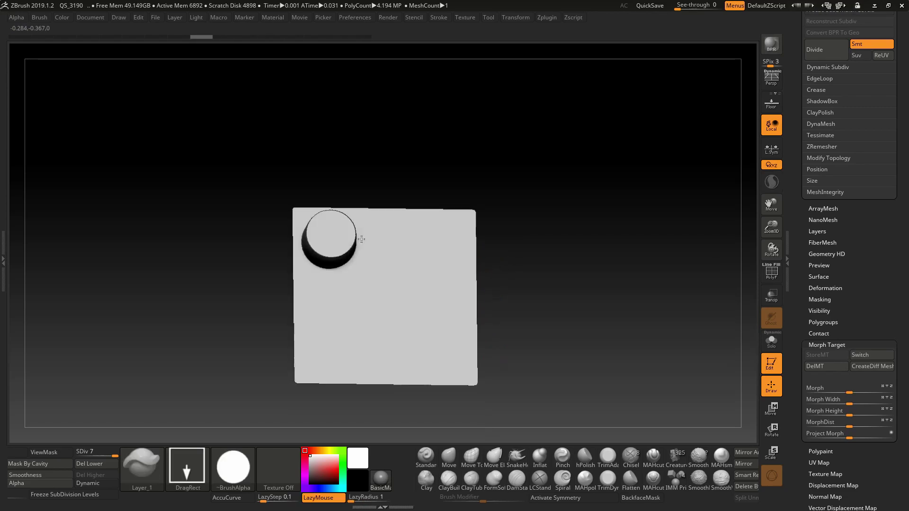
- Stamp a larger disc overlapping the existing disc near the plane's upper-left corner
{"action": "key", "text": "ctrl+shift+z"}
{"action": "key", "text": "ctrl+shift+z"}
{"action": "key", "text": "ctrl+shift+z"}
{"action": "key", "text": "ctrl+shift+z"}
{"action": "key", "text": "ctrl+shift+z"}
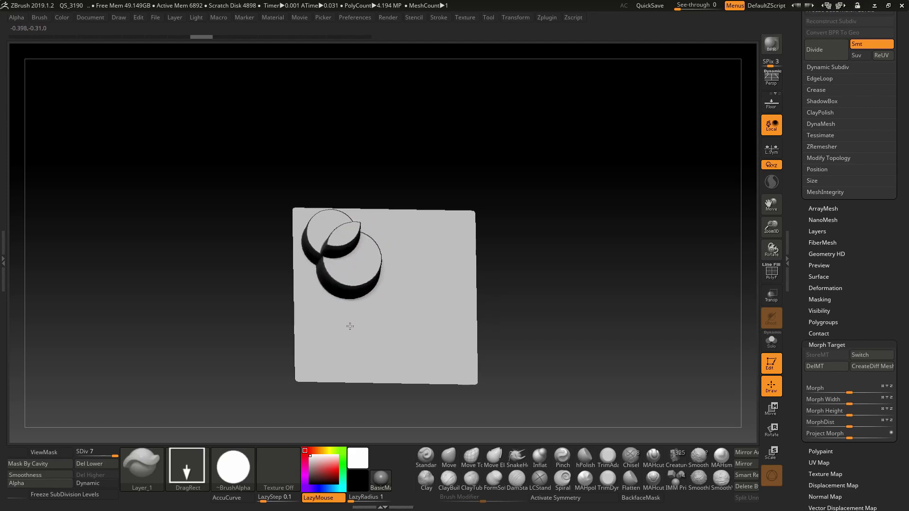
{"action": "right_click_drag", "start_coordinate": [397, 342], "coordinate": [388, 336], "text": "shift"}
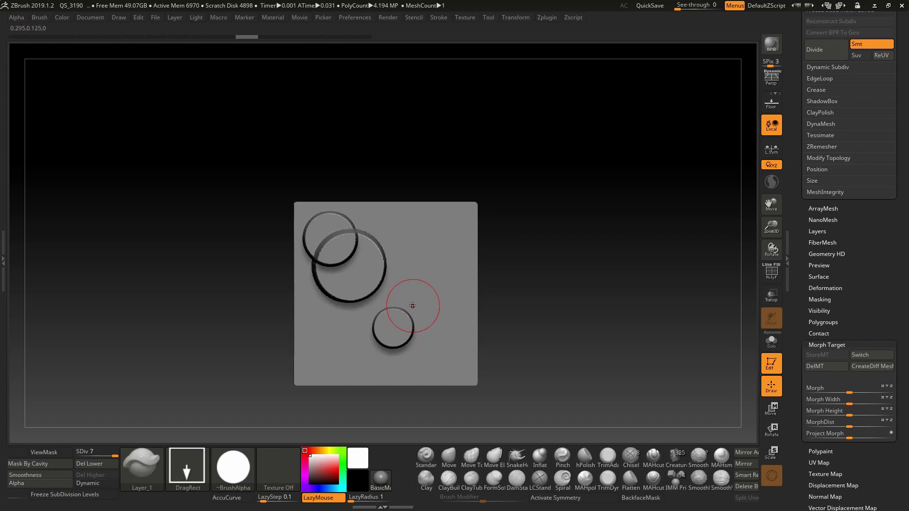
- Try stamping a cluster of smaller overlapping discs in the plane's lower-right area, and undo them
{"action": "mouse_move", "coordinate": [411, 306]}
{"action": "left_mouse_down"}
{"action": "mouse_move", "coordinate": [426, 342]}
{"action": "mouse_move", "coordinate": [439, 325]}
{"action": "left_mouse_up"}
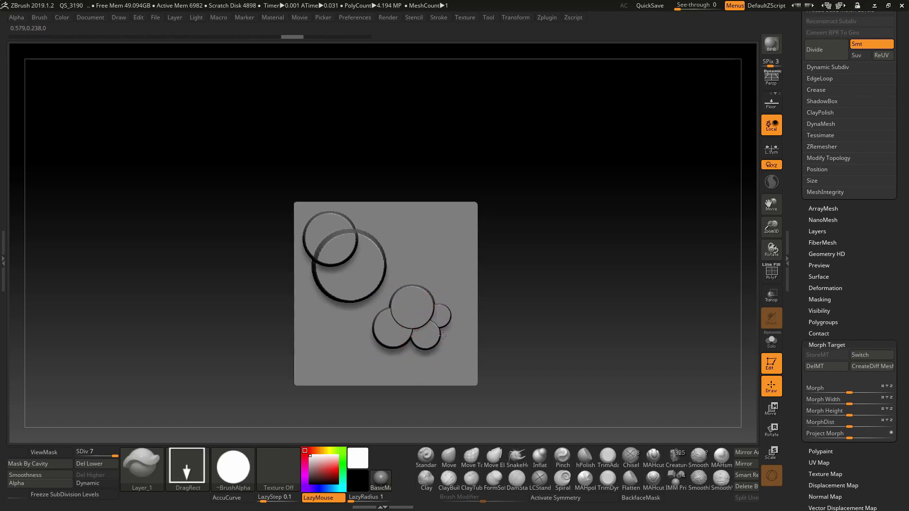
{"action": "left_click_drag", "start_coordinate": [426, 279], "coordinate": [427, 279]}
{"action": "key", "text": "ctrl+z"}
{"action": "key", "text": "ctrl+z"}
{"action": "key", "text": "ctrl+z"}
{"action": "key", "text": "ctrl+z"}
{"action": "key", "text": "ctrl+z"}
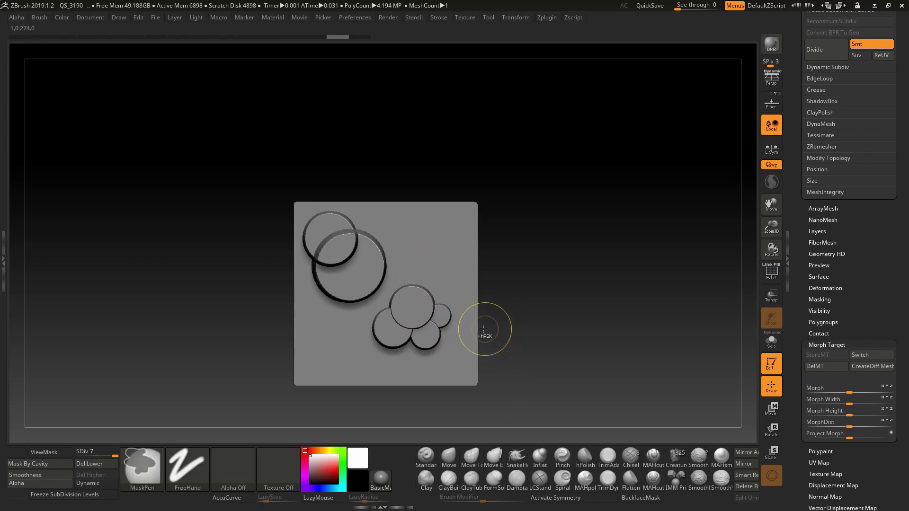
{"action": "key", "text": "ctrl+z"}
{"action": "key", "text": "ctrl+z"}
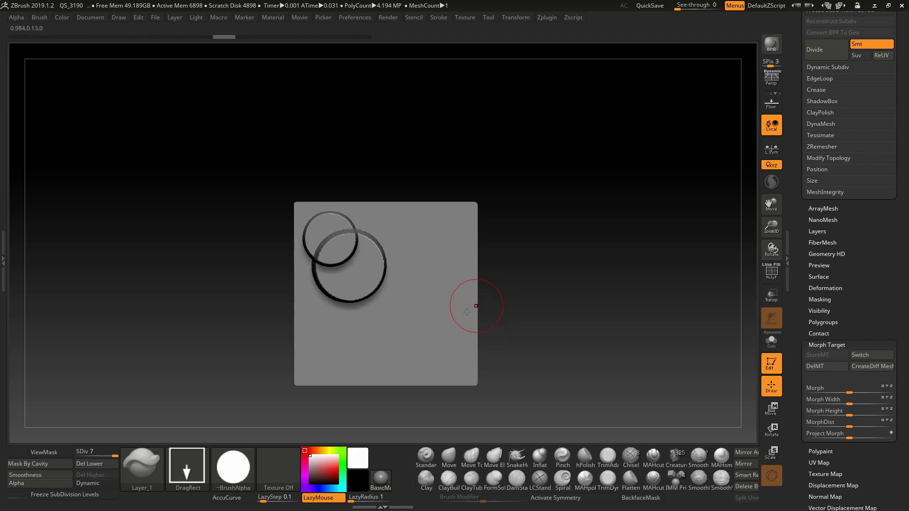
- Switch the brush's alpha to the sphere-shaped 3DAlpha02
{"action": "left_click", "coordinate": [243, 468]}
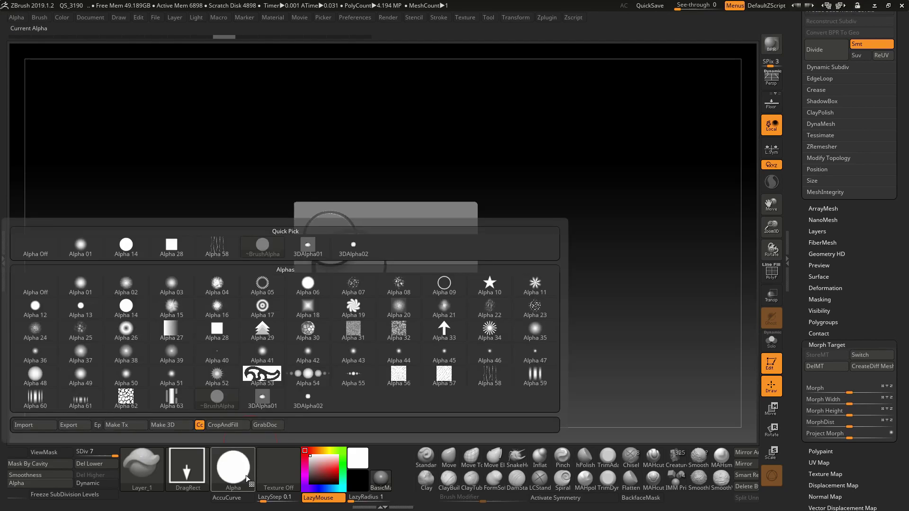
{"action": "left_click", "coordinate": [309, 392]}
{"action": "mouse_move", "coordinate": [427, 332]}
{"action": "right_mouse_down"}
{"action": "mouse_move", "coordinate": [430, 325]}
{"action": "mouse_move", "coordinate": [422, 330]}
{"action": "right_mouse_up"}
{"action": "key", "text": "shift"}
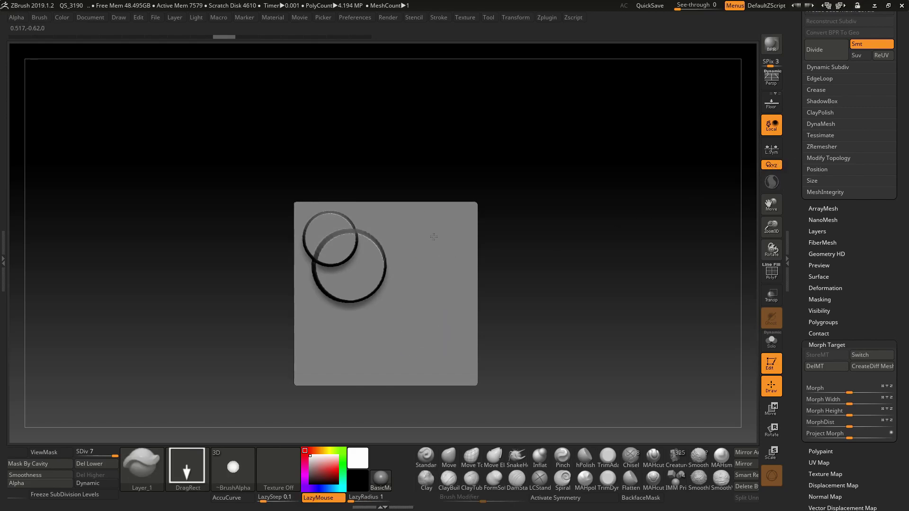
- Stamp a sphere and a smaller one touching it in the plane's upper-right area
{"action": "mouse_move", "coordinate": [447, 260]}
{"action": "right_mouse_down"}
{"action": "mouse_move", "coordinate": [442, 203]}
{"action": "mouse_move", "coordinate": [453, 199]}
{"action": "right_mouse_up"}
{"action": "right_click_drag", "start_coordinate": [453, 236], "coordinate": [449, 221]}
{"action": "right_click_drag", "start_coordinate": [449, 221], "coordinate": [463, 301], "text": "ctrl"}
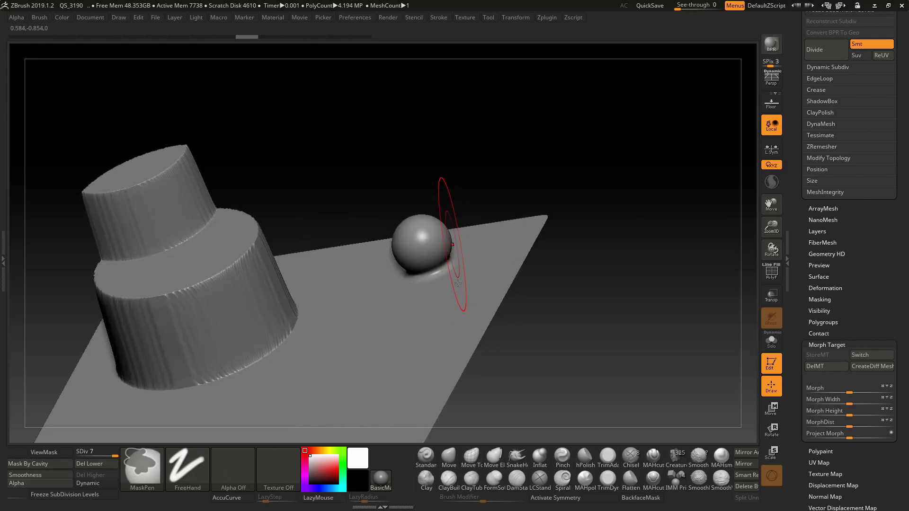
{"action": "right_click_drag", "start_coordinate": [453, 244], "coordinate": [461, 323]}
{"action": "mouse_move", "coordinate": [454, 274]}
{"action": "right_mouse_down", "text": "alt"}
{"action": "mouse_move", "coordinate": [440, 235]}
{"action": "mouse_move", "coordinate": [434, 257]}
{"action": "right_mouse_up", "text": "alt"}
{"action": "left_click_drag", "start_coordinate": [427, 261], "coordinate": [429, 332], "text": "alt"}
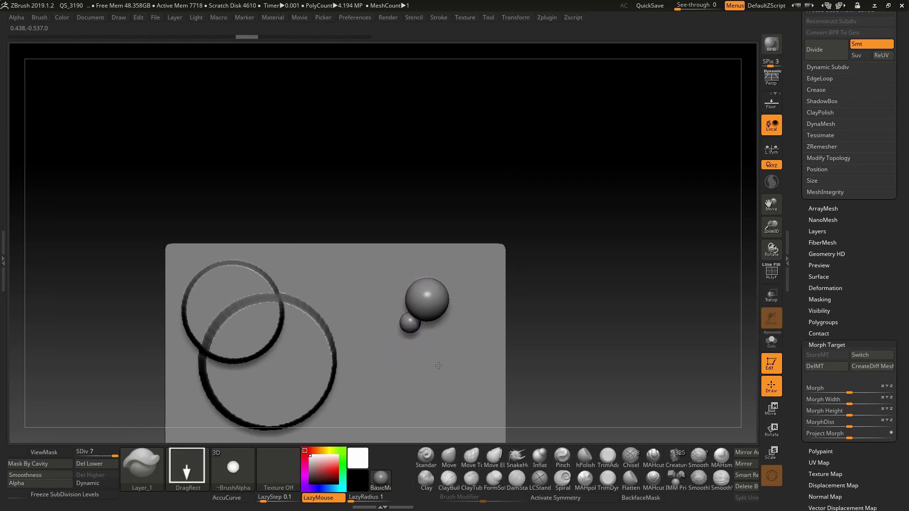
- Stamp more overlapping spheres around the large sphere in the plane's upper-right area
{"action": "left_click_drag", "start_coordinate": [446, 383], "coordinate": [445, 378]}
{"action": "mouse_move", "coordinate": [430, 326]}
{"action": "left_mouse_down"}
{"action": "mouse_move", "coordinate": [445, 389]}
{"action": "mouse_move", "coordinate": [422, 339]}
{"action": "mouse_move", "coordinate": [446, 312]}
{"action": "left_mouse_up"}
{"action": "left_click_drag", "start_coordinate": [437, 378], "coordinate": [436, 384]}
{"action": "left_click_drag", "start_coordinate": [462, 341], "coordinate": [454, 357]}
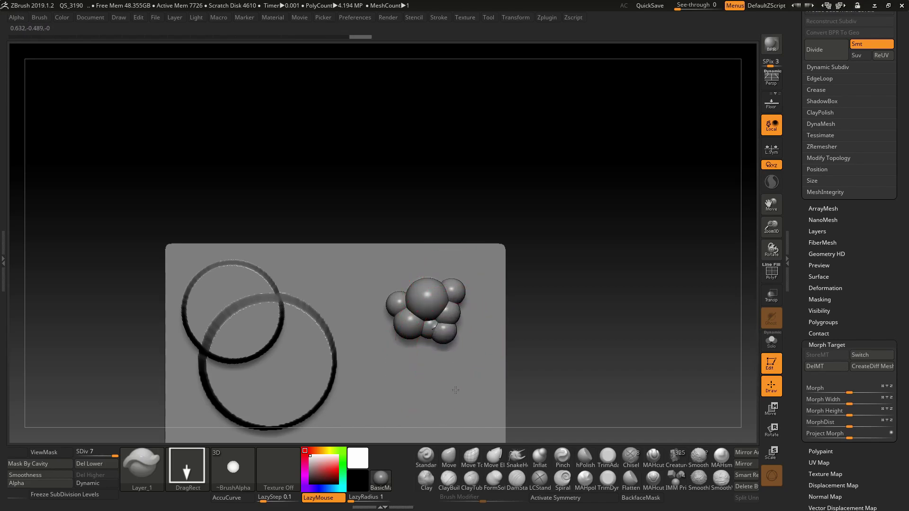
{"action": "key", "text": "ctrl"}
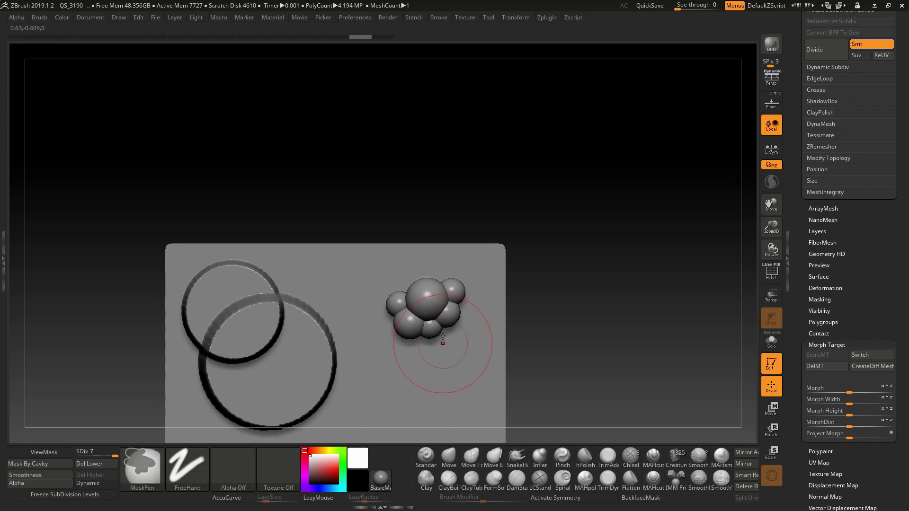
- Extend the upper-right sphere cluster downward with several smaller overlapping spheres
{"action": "left_click_drag", "start_coordinate": [456, 379], "coordinate": [455, 378]}
{"action": "left_click_drag", "start_coordinate": [422, 341], "coordinate": [426, 347]}
{"action": "left_click_drag", "start_coordinate": [443, 392], "coordinate": [443, 392]}
{"action": "mouse_move", "coordinate": [438, 347]}
{"action": "left_mouse_down"}
{"action": "mouse_move", "coordinate": [451, 386]}
{"action": "mouse_move", "coordinate": [455, 372]}
{"action": "mouse_move", "coordinate": [428, 358]}
{"action": "left_mouse_up"}
{"action": "mouse_move", "coordinate": [443, 388]}
{"action": "left_mouse_down"}
{"action": "mouse_move", "coordinate": [453, 360]}
{"action": "mouse_move", "coordinate": [466, 384]}
{"action": "left_mouse_up"}
- Delete the plane's stored morph target
{"action": "mouse_move", "coordinate": [490, 334]}
{"action": "right_mouse_down", "text": "ctrl"}
{"action": "mouse_move", "coordinate": [482, 351]}
{"action": "mouse_move", "coordinate": [471, 344]}
{"action": "mouse_move", "coordinate": [489, 339]}
{"action": "right_mouse_up", "text": "ctrl"}
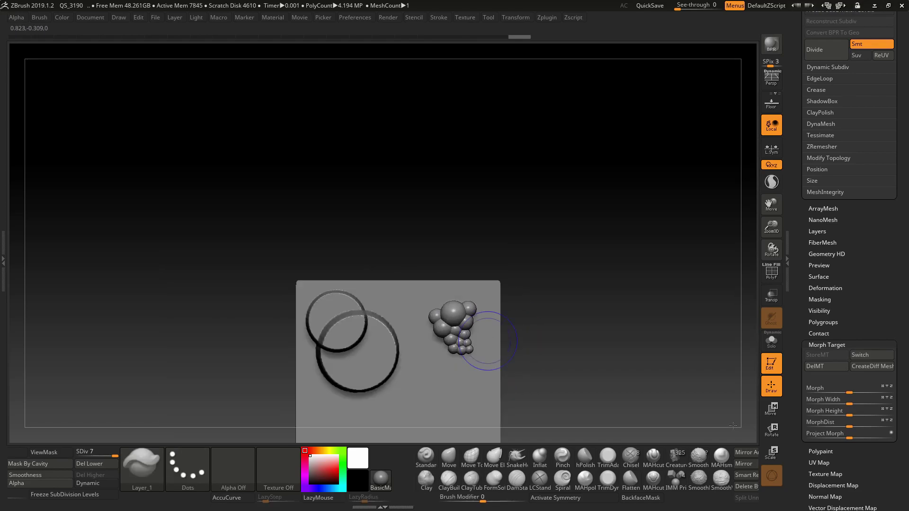
{"action": "left_click", "coordinate": [836, 367]}
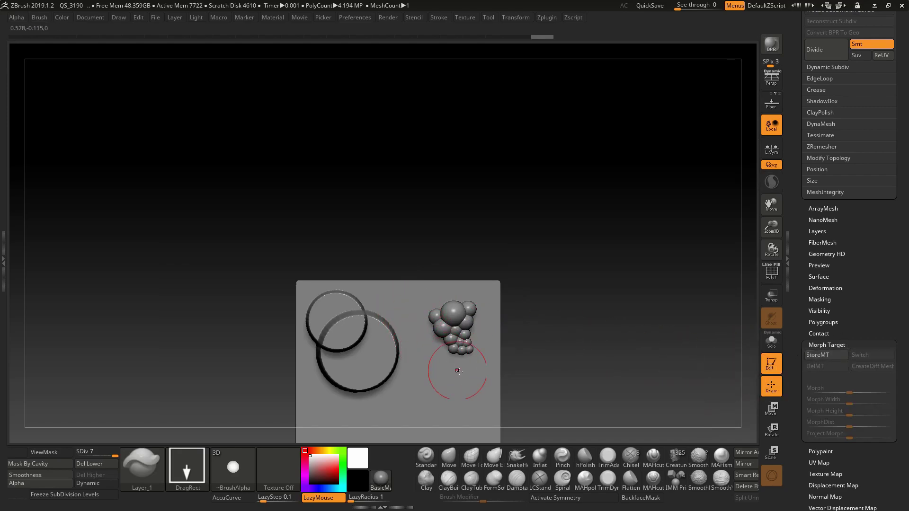
{"action": "right_click_drag", "start_coordinate": [501, 355], "coordinate": [513, 307], "text": "alt"}
- Try stamping a group of overlapping spheres in the plane's lower-left area with no morph target stored
{"action": "left_click_drag", "start_coordinate": [343, 375], "coordinate": [347, 385]}
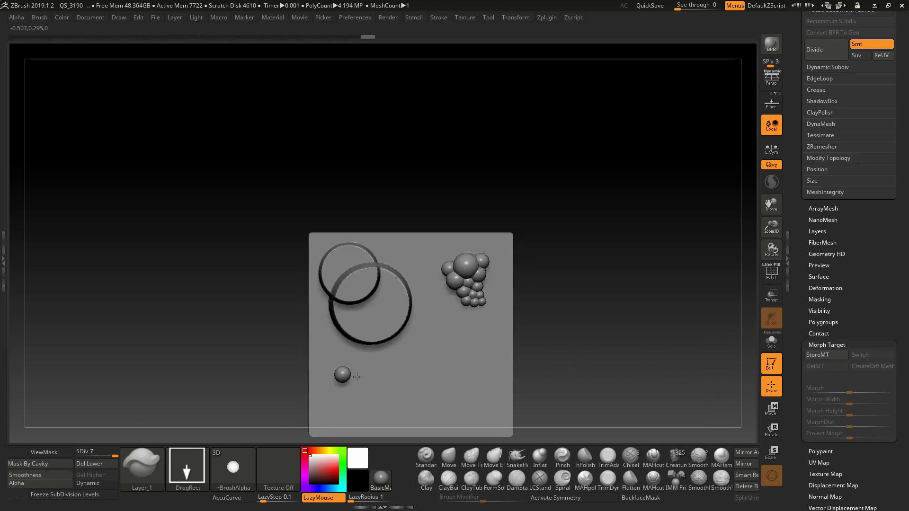
{"action": "key", "text": "shift"}
{"action": "right_click_drag", "start_coordinate": [364, 389], "coordinate": [374, 356]}
{"action": "right_click_drag", "start_coordinate": [374, 445], "coordinate": [374, 466], "text": "ctrl"}
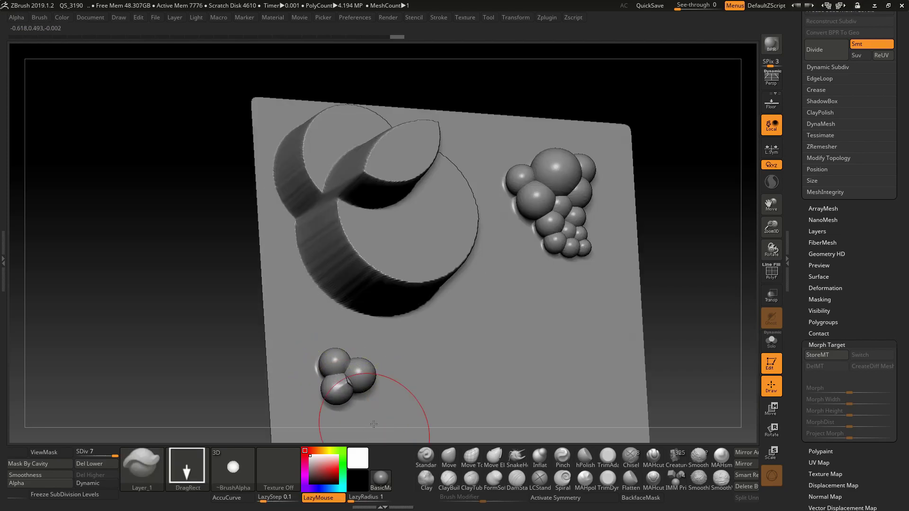
{"action": "left_click_drag", "start_coordinate": [374, 393], "coordinate": [387, 432]}
{"action": "right_click_drag", "start_coordinate": [387, 432], "coordinate": [351, 364]}
{"action": "key", "text": "ctrl"}
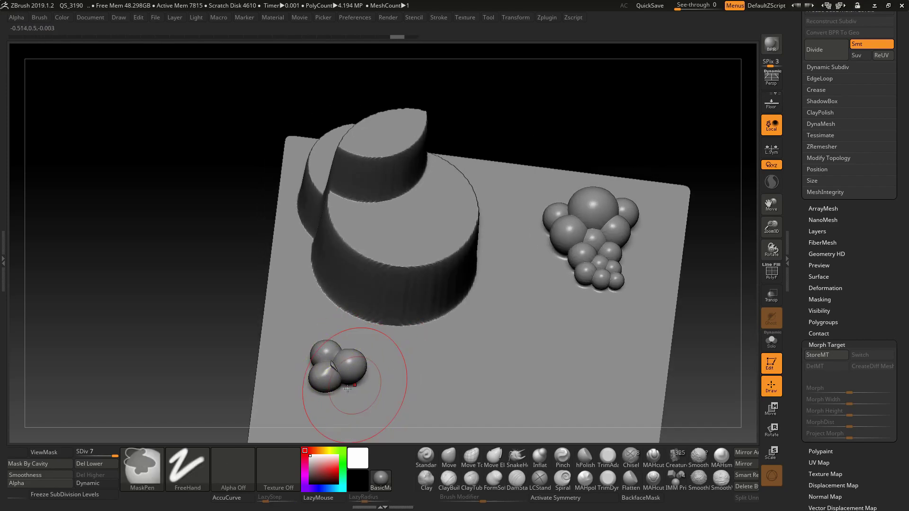
{"action": "left_click_drag", "start_coordinate": [347, 389], "coordinate": [354, 399]}
{"action": "left_click_drag", "start_coordinate": [379, 444], "coordinate": [379, 441]}
{"action": "right_click_drag", "start_coordinate": [378, 387], "coordinate": [359, 385]}
{"action": "mouse_move", "coordinate": [365, 377]}
{"action": "left_mouse_down"}
{"action": "mouse_move", "coordinate": [391, 418]}
{"action": "mouse_move", "coordinate": [387, 429]}
{"action": "mouse_move", "coordinate": [397, 416]}
{"action": "left_mouse_up"}
{"action": "right_click_drag", "start_coordinate": [386, 374], "coordinate": [399, 402]}
- Undo the sphere stamps made in the plane's lower-left area
{"action": "key", "text": "ctrl+z"}
{"action": "key", "text": "ctrl+z"}
{"action": "key", "text": "ctrl+z"}
{"action": "key", "text": "ctrl+z"}
{"action": "key", "text": "ctrl+z"}
{"action": "key", "text": "ctrl+z"}
{"action": "key", "text": "ctrl+z"}
- Switch the brush's alpha to the pebble-shaped 3DAlpha01
{"action": "right_click_drag", "start_coordinate": [445, 350], "coordinate": [464, 368]}
{"action": "right_click_drag", "start_coordinate": [458, 319], "coordinate": [407, 250], "text": "alt"}
{"action": "left_click", "coordinate": [236, 462]}
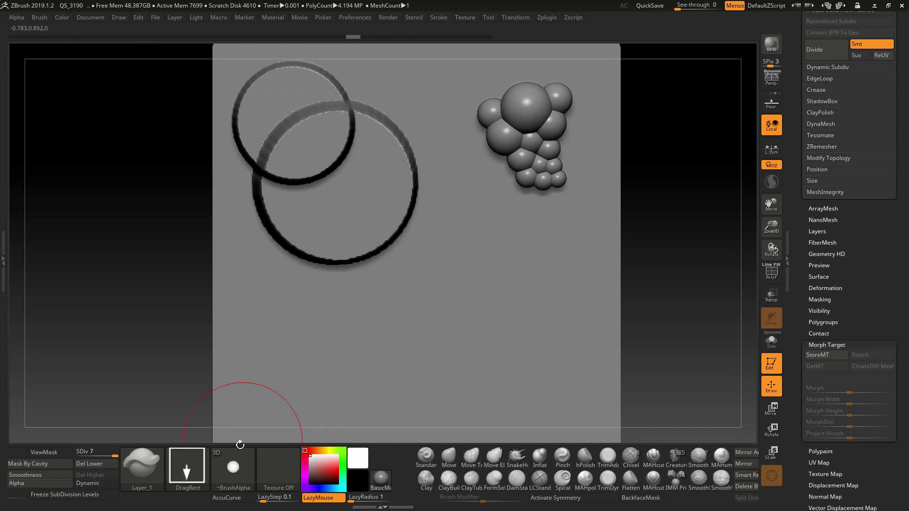
{"action": "left_click", "coordinate": [234, 466]}
{"action": "left_click", "coordinate": [324, 393]}
{"action": "left_click", "coordinate": [235, 468]}
{"action": "left_click", "coordinate": [259, 396]}
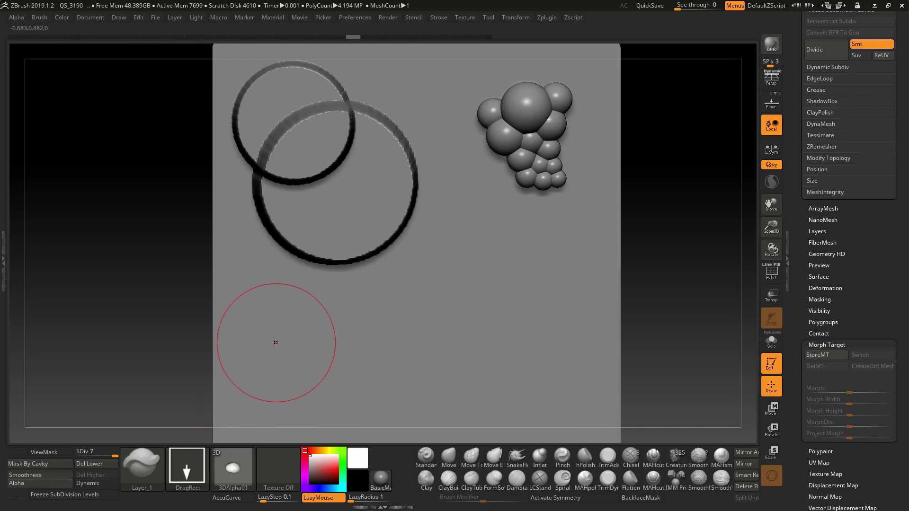
- Try stamping a large pebble with smaller overlapping pebbles in the plane's lower-left area, with no morph target stored
{"action": "mouse_move", "coordinate": [263, 328]}
{"action": "left_mouse_down"}
{"action": "mouse_move", "coordinate": [268, 381]}
{"action": "mouse_move", "coordinate": [316, 421]}
{"action": "left_mouse_up"}
{"action": "key", "text": "ctrl+z"}
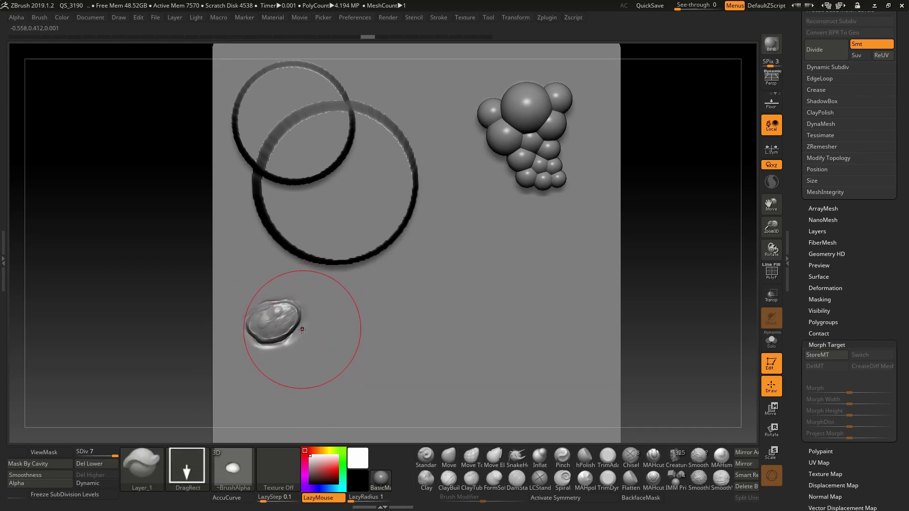
{"action": "left_click_drag", "start_coordinate": [305, 327], "coordinate": [311, 400]}
{"action": "left_click_drag", "start_coordinate": [292, 343], "coordinate": [323, 409]}
{"action": "left_click_drag", "start_coordinate": [300, 306], "coordinate": [299, 309]}
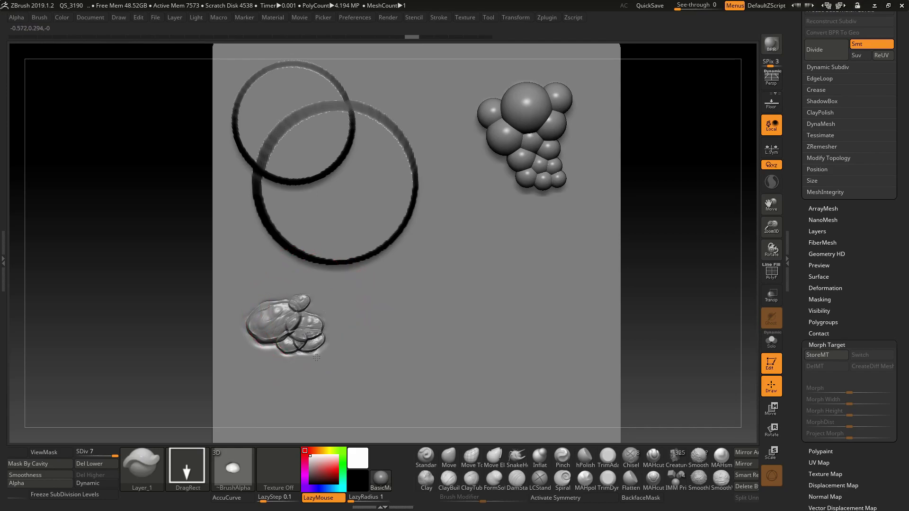
{"action": "left_click_drag", "start_coordinate": [316, 357], "coordinate": [318, 369]}
{"action": "mouse_move", "coordinate": [281, 294]}
{"action": "left_mouse_down"}
{"action": "mouse_move", "coordinate": [279, 353]}
{"action": "mouse_move", "coordinate": [285, 349]}
{"action": "left_mouse_up"}
- Undo all the pebble stamps in the plane's lower-left area
{"action": "key", "text": "ctrl+z"}
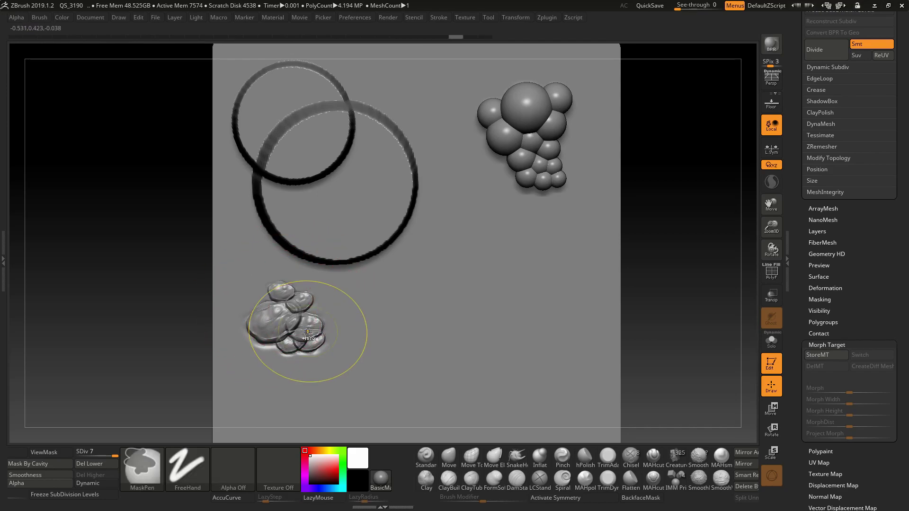
{"action": "key", "text": "ctrl+z"}
{"action": "key", "text": "ctrl+z"}
{"action": "key", "text": "ctrl+z"}
{"action": "key", "text": "ctrl+z"}
{"action": "key", "text": "ctrl+z"}
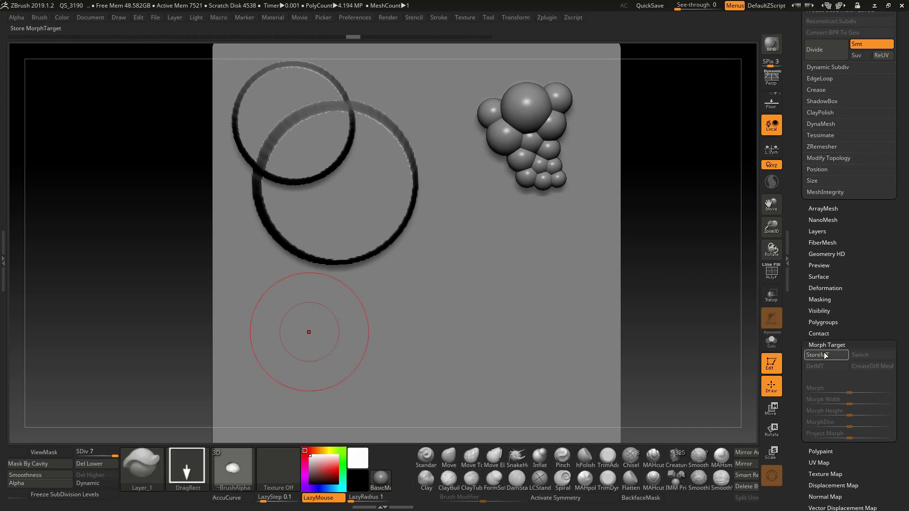
- Store a new morph target and stamp a large pebble with smaller overlapping ones below the large disc
{"action": "left_click", "coordinate": [826, 355]}
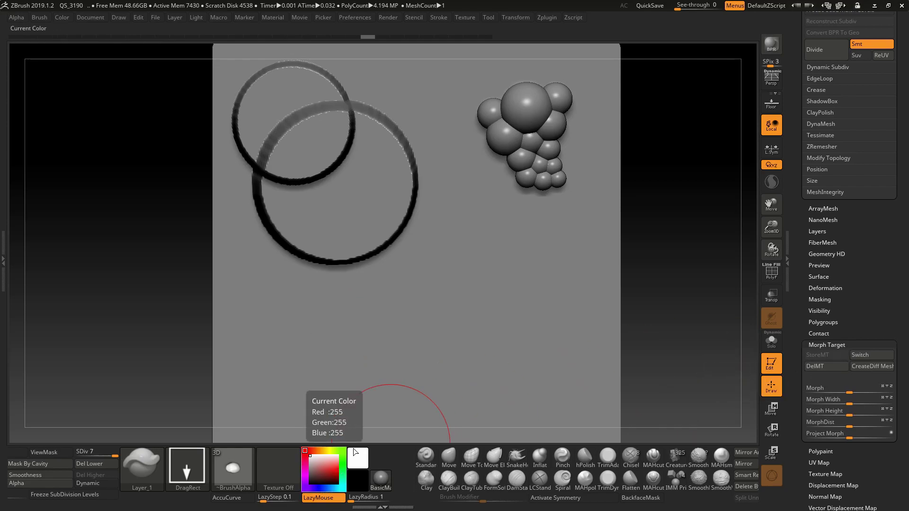
{"action": "left_click_drag", "start_coordinate": [349, 326], "coordinate": [356, 348]}
{"action": "left_click_drag", "start_coordinate": [373, 396], "coordinate": [377, 406]}
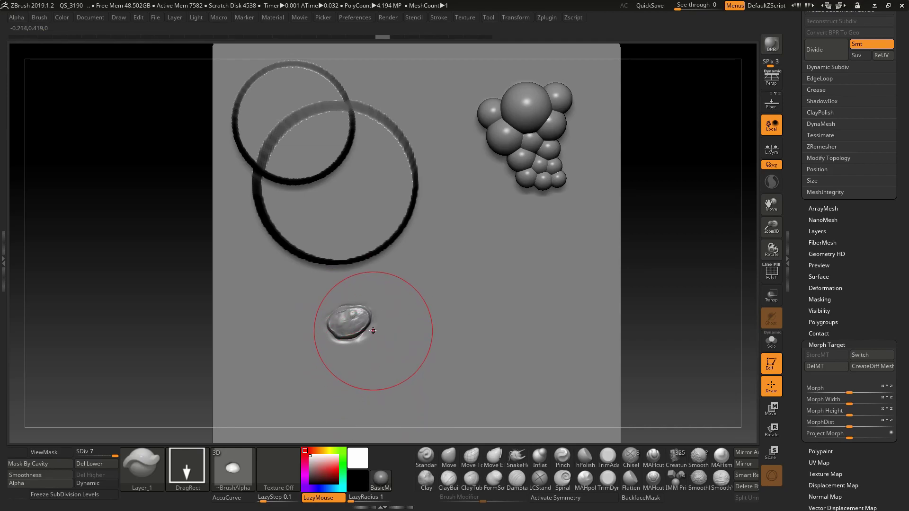
{"action": "left_click_drag", "start_coordinate": [375, 330], "coordinate": [360, 366]}
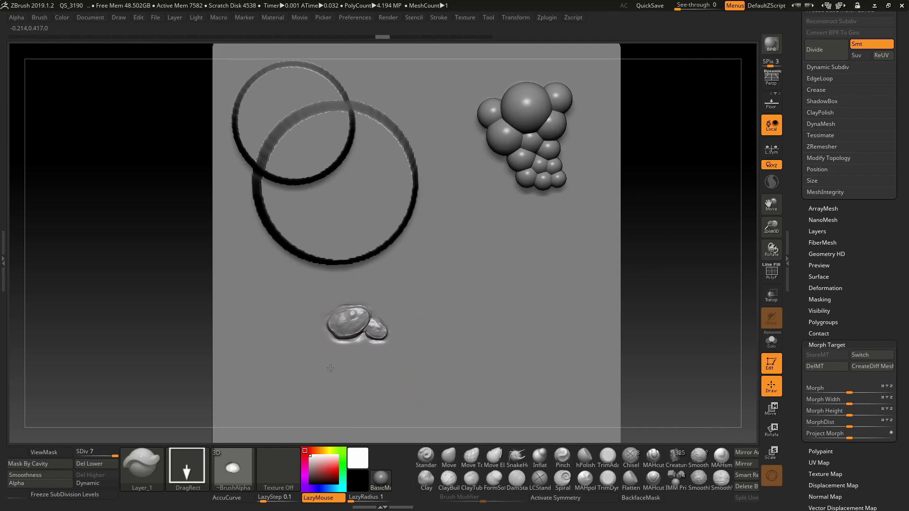
{"action": "left_click_drag", "start_coordinate": [389, 326], "coordinate": [398, 366]}
{"action": "left_click_drag", "start_coordinate": [361, 341], "coordinate": [362, 376]}
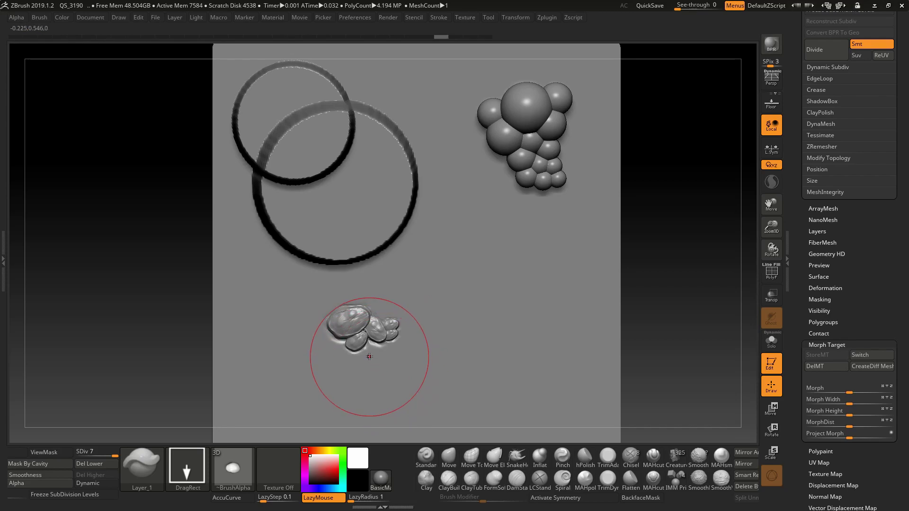
- Extend the pebble cluster downward with rows of small overlapping pebbles
{"action": "left_click_drag", "start_coordinate": [367, 348], "coordinate": [368, 376]}
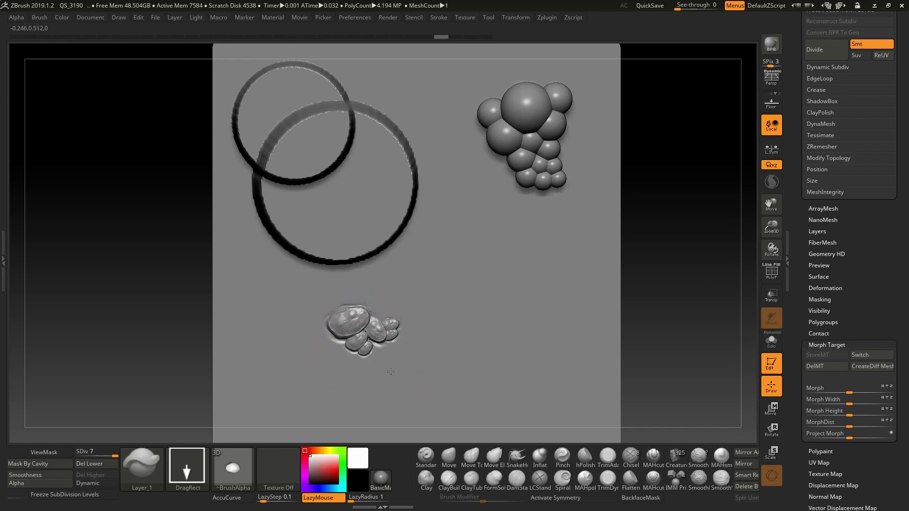
{"action": "mouse_move", "coordinate": [377, 344]}
{"action": "left_mouse_down"}
{"action": "mouse_move", "coordinate": [385, 371]}
{"action": "mouse_move", "coordinate": [402, 359]}
{"action": "mouse_move", "coordinate": [387, 354]}
{"action": "mouse_move", "coordinate": [382, 396]}
{"action": "left_mouse_up"}
{"action": "mouse_move", "coordinate": [387, 356]}
{"action": "left_mouse_down"}
{"action": "mouse_move", "coordinate": [377, 371]}
{"action": "mouse_move", "coordinate": [393, 384]}
{"action": "mouse_move", "coordinate": [411, 367]}
{"action": "mouse_move", "coordinate": [364, 366]}
{"action": "mouse_move", "coordinate": [381, 426]}
{"action": "mouse_move", "coordinate": [393, 386]}
{"action": "left_mouse_up"}
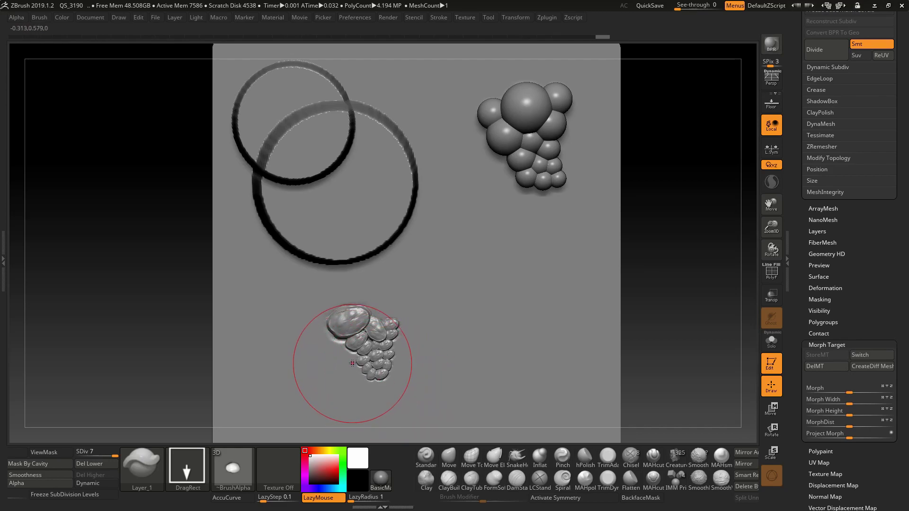
{"action": "left_click_drag", "start_coordinate": [352, 363], "coordinate": [355, 361]}
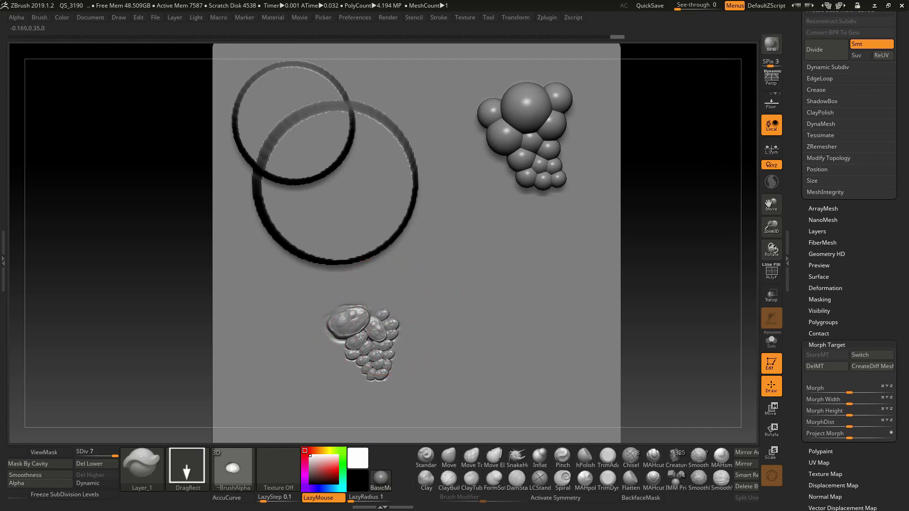
- Stamp more pebbles along the cluster's upper edge and one at the left of the large pebble
{"action": "left_click_drag", "start_coordinate": [387, 347], "coordinate": [390, 348]}
{"action": "mouse_move", "coordinate": [373, 311]}
{"action": "left_mouse_down"}
{"action": "mouse_move", "coordinate": [386, 326]}
{"action": "mouse_move", "coordinate": [345, 307]}
{"action": "left_mouse_up"}
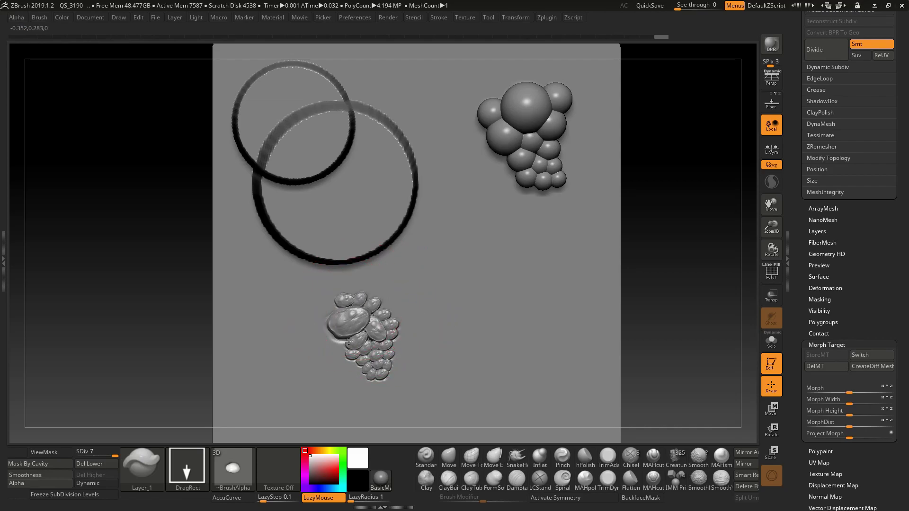
{"action": "left_click_drag", "start_coordinate": [351, 353], "coordinate": [351, 354]}
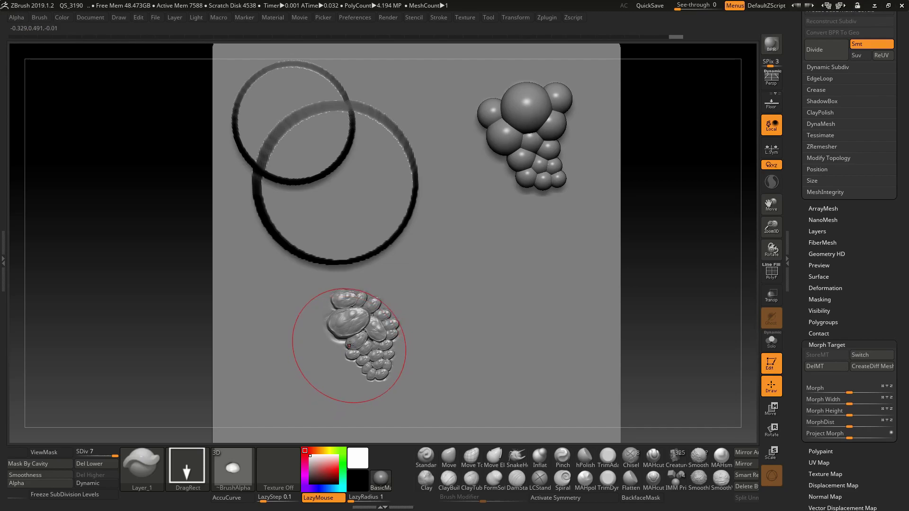
{"action": "mouse_move", "coordinate": [353, 344]}
{"action": "right_mouse_down"}
{"action": "mouse_move", "coordinate": [373, 355]}
{"action": "mouse_move", "coordinate": [327, 347]}
{"action": "mouse_move", "coordinate": [384, 331]}
{"action": "mouse_move", "coordinate": [367, 327]}
{"action": "mouse_move", "coordinate": [355, 346]}
{"action": "right_mouse_up"}
{"action": "left_click_drag", "start_coordinate": [323, 333], "coordinate": [344, 372]}
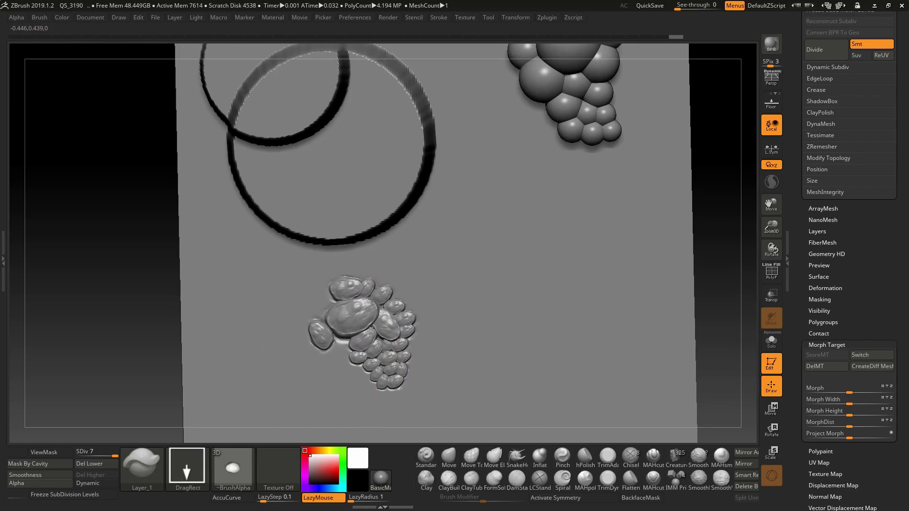
- Switch the brush's alpha to the round Alpha 14
{"action": "right_click_drag", "start_coordinate": [472, 365], "coordinate": [406, 334], "text": "alt"}
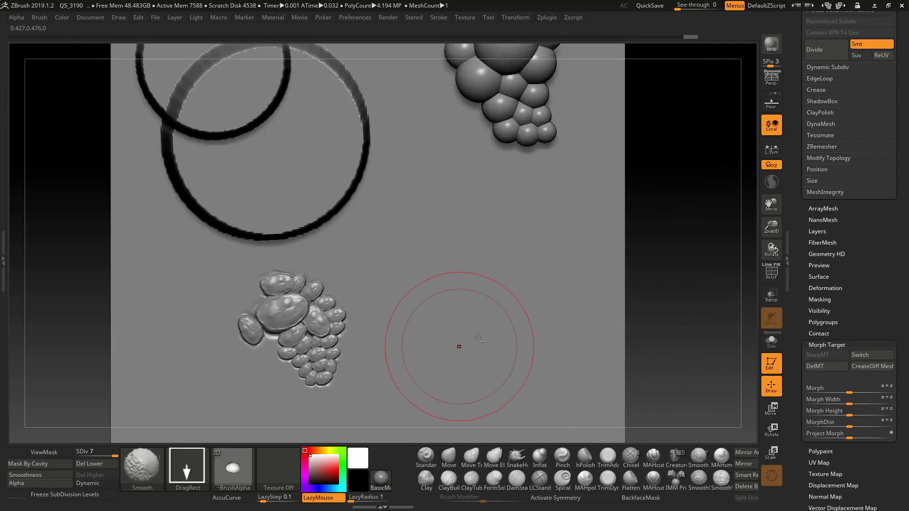
{"action": "right_click_drag", "start_coordinate": [476, 337], "coordinate": [403, 322], "text": "alt"}
{"action": "left_click", "coordinate": [235, 467]}
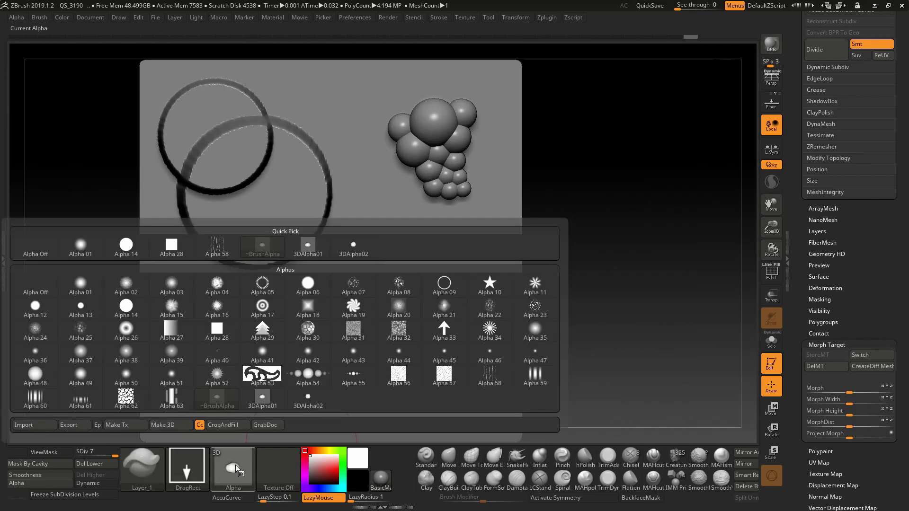
{"action": "left_click", "coordinate": [126, 307]}
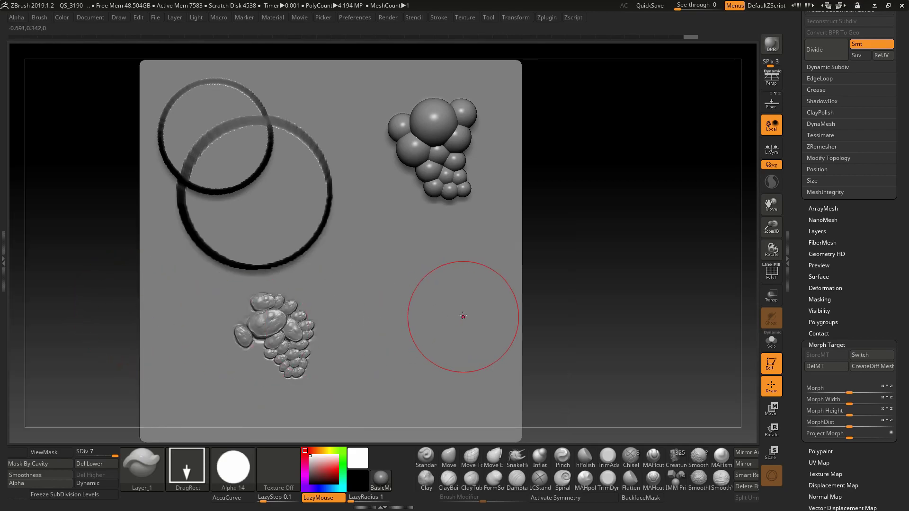
- Stamp several overlapping raised discs of different sizes in the plane's lower-right area
{"action": "mouse_move", "coordinate": [387, 303]}
{"action": "left_mouse_down"}
{"action": "mouse_move", "coordinate": [421, 303]}
{"action": "mouse_move", "coordinate": [434, 355]}
{"action": "left_mouse_up"}
{"action": "left_click_drag", "start_coordinate": [460, 271], "coordinate": [480, 359]}
{"action": "mouse_move", "coordinate": [448, 335]}
{"action": "right_mouse_down"}
{"action": "mouse_move", "coordinate": [461, 345]}
{"action": "mouse_move", "coordinate": [450, 350]}
{"action": "right_mouse_up"}
{"action": "left_click_drag", "start_coordinate": [434, 337], "coordinate": [459, 374]}
{"action": "left_click_drag", "start_coordinate": [473, 332], "coordinate": [498, 342]}
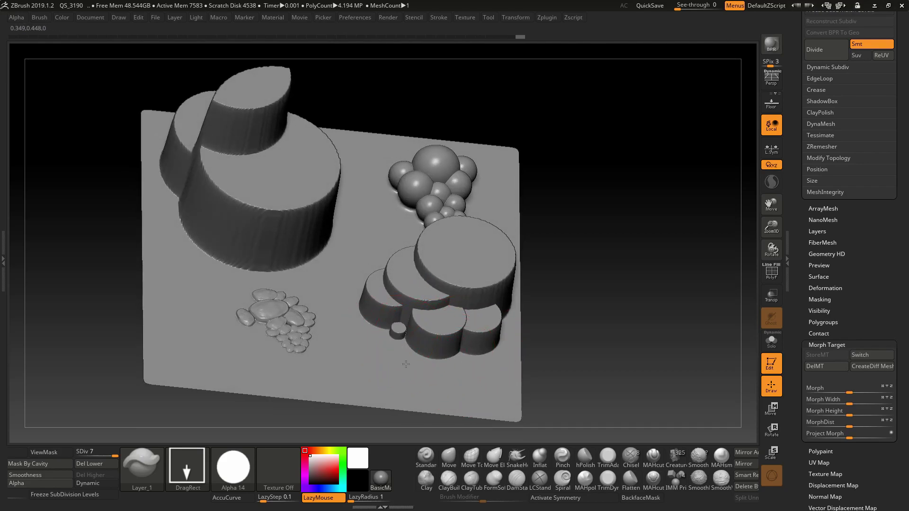
- Add smaller overlapping discs along the lower and left edges of the lower-right disc cluster
{"action": "left_click_drag", "start_coordinate": [406, 366], "coordinate": [448, 391]}
{"action": "left_click_drag", "start_coordinate": [466, 355], "coordinate": [498, 385]}
{"action": "left_click_drag", "start_coordinate": [395, 354], "coordinate": [410, 380]}
{"action": "right_click_drag", "start_coordinate": [367, 348], "coordinate": [325, 345]}
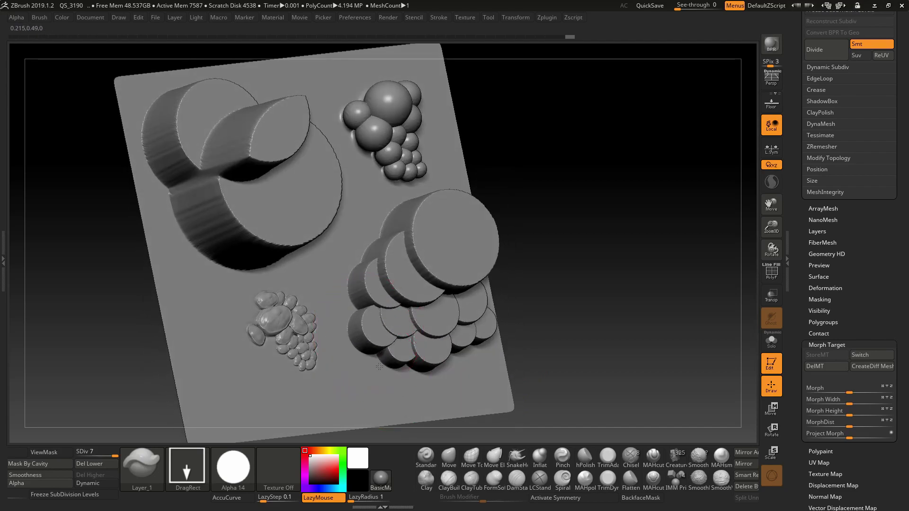
{"action": "left_click_drag", "start_coordinate": [376, 364], "coordinate": [374, 368]}
{"action": "left_click_drag", "start_coordinate": [352, 300], "coordinate": [353, 341]}
{"action": "mouse_move", "coordinate": [395, 359]}
{"action": "right_mouse_down", "text": "ctrl"}
{"action": "mouse_move", "coordinate": [407, 313]}
{"action": "mouse_move", "coordinate": [412, 379]}
{"action": "right_mouse_up", "text": "ctrl"}
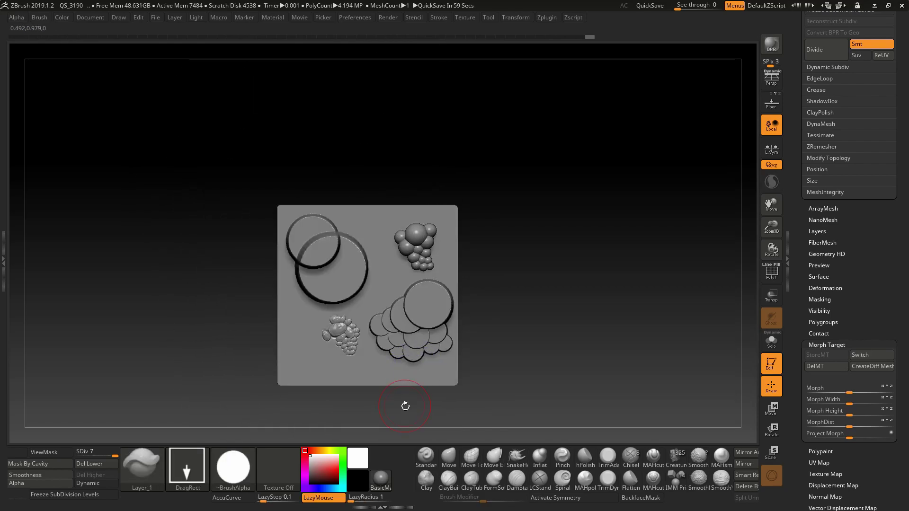
- Switch the active tool to the body_geo creature
{"action": "left_click_drag", "start_coordinate": [791, 206], "coordinate": [796, 367]}
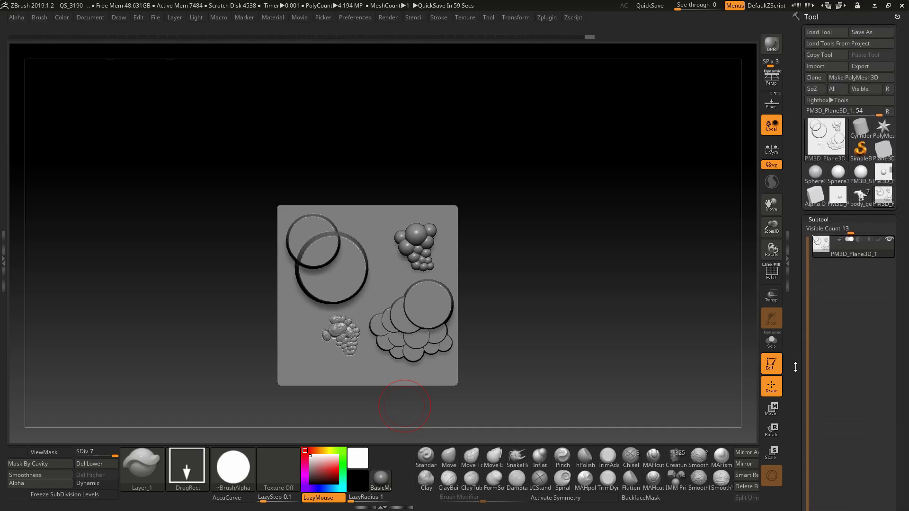
{"action": "left_click", "coordinate": [857, 192]}
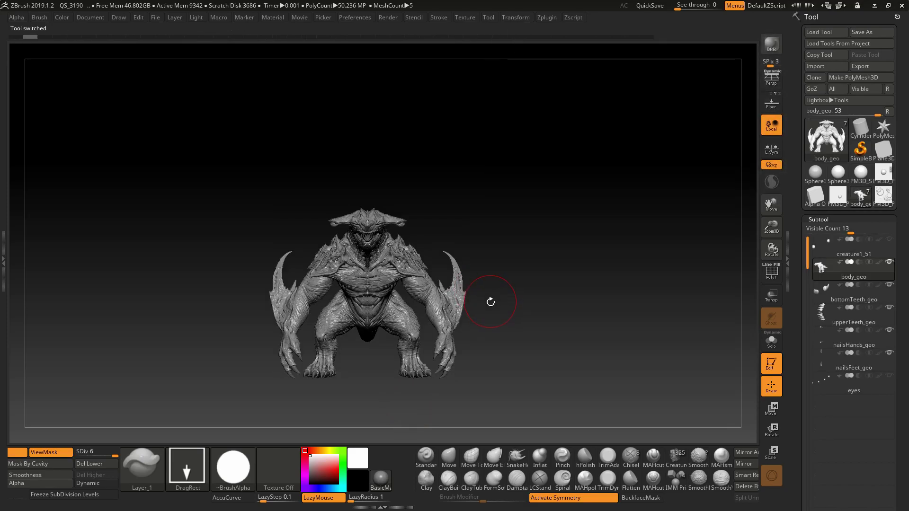
{"action": "left_click_drag", "start_coordinate": [489, 303], "coordinate": [453, 292]}
{"action": "mouse_move", "coordinate": [452, 285]}
{"action": "right_mouse_down", "text": "ctrl"}
{"action": "mouse_move", "coordinate": [438, 243]}
{"action": "mouse_move", "coordinate": [445, 310]}
{"action": "mouse_move", "coordinate": [404, 264]}
{"action": "right_mouse_up", "text": "ctrl"}
{"action": "key", "text": "space"}
{"action": "left_click_drag", "start_coordinate": [402, 263], "coordinate": [376, 264]}
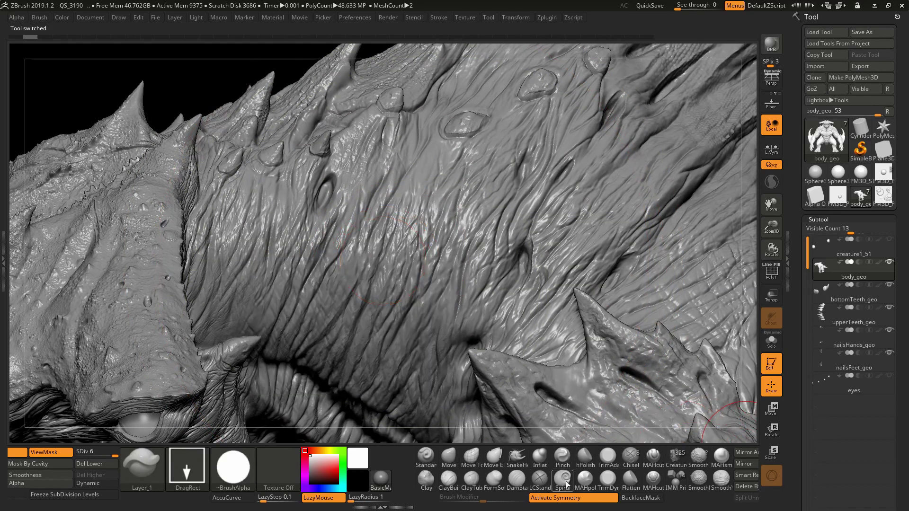
- Smooth out a patch of the creature's wrinkled skin with the Smooth Stronger brush
{"action": "left_click", "coordinate": [692, 466]}
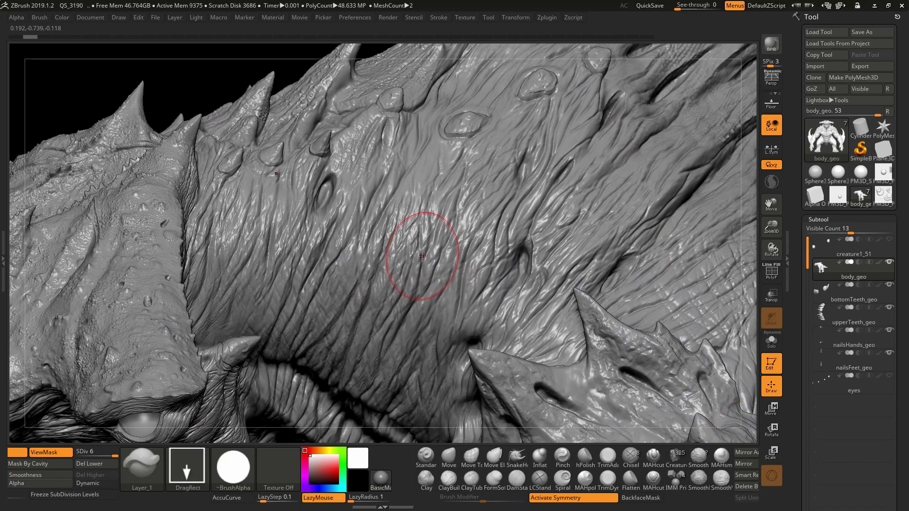
{"action": "key", "text": "shift"}
{"action": "left_click_drag", "start_coordinate": [370, 256], "coordinate": [358, 246]}
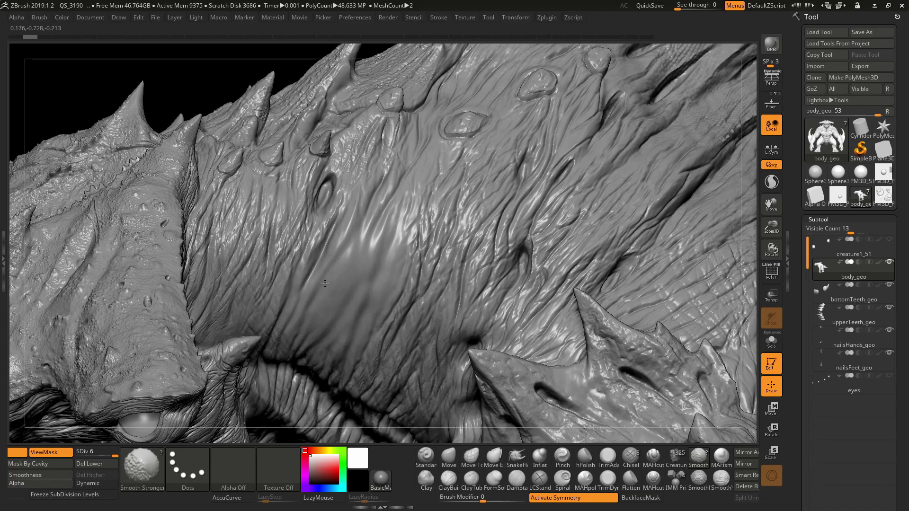
{"action": "left_click", "coordinate": [438, 203]}
{"action": "left_click", "coordinate": [438, 242]}
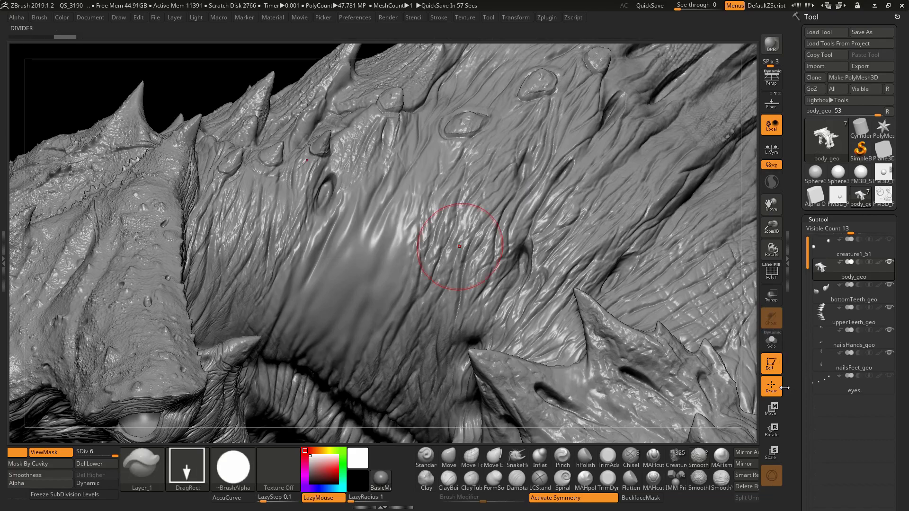
- Open the Morph Target settings for the creature's body_geo mesh
{"action": "left_click_drag", "start_coordinate": [792, 394], "coordinate": [800, 280]}
{"action": "left_click_drag", "start_coordinate": [803, 452], "coordinate": [807, 295]}
{"action": "left_click_drag", "start_coordinate": [804, 444], "coordinate": [811, 309]}
{"action": "left_click_drag", "start_coordinate": [807, 377], "coordinate": [810, 316]}
{"action": "left_click", "coordinate": [833, 376]}
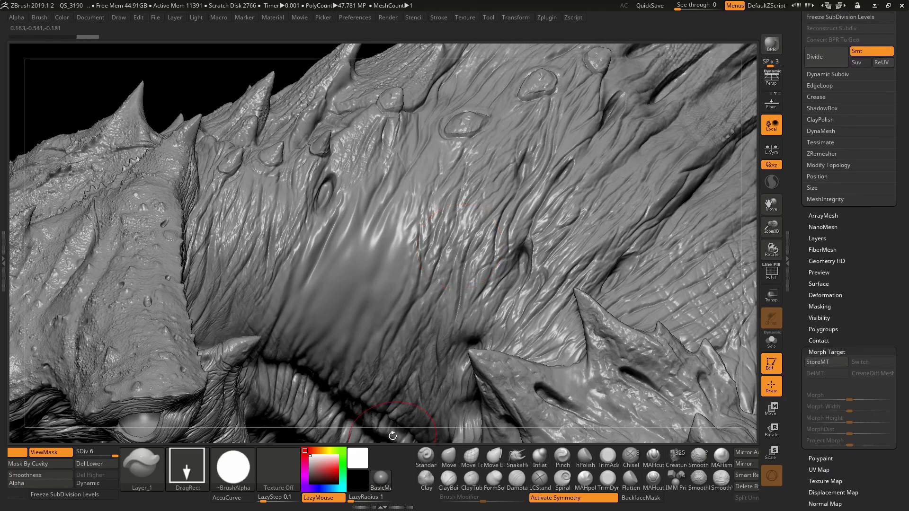
- Load the 3DAlpha01 alpha into the Layer brush
{"action": "left_click", "coordinate": [233, 466]}
{"action": "left_click", "coordinate": [234, 467]}
{"action": "left_click", "coordinate": [262, 397]}
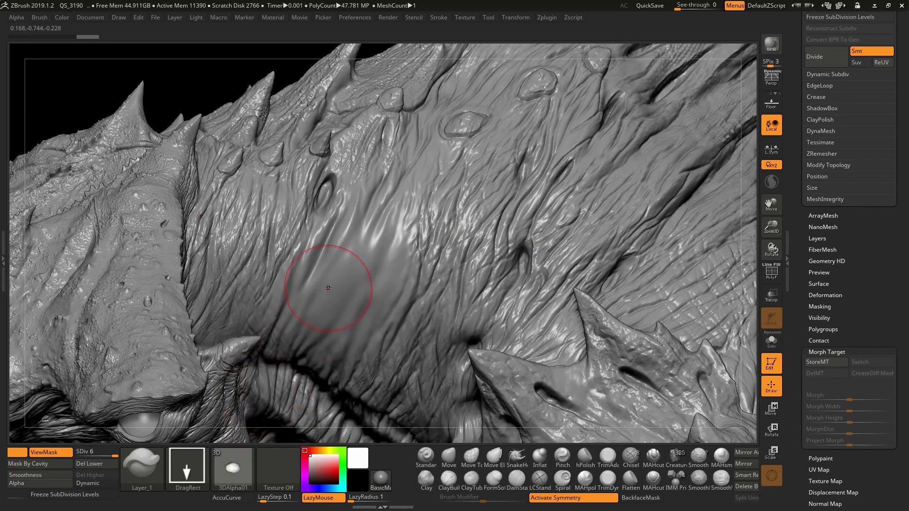
- Try stamping two overlapping scales on the smoothed skin patch without a stored morph target, and undo them
{"action": "mouse_move", "coordinate": [327, 273]}
{"action": "left_mouse_down"}
{"action": "mouse_move", "coordinate": [344, 290]}
{"action": "mouse_move", "coordinate": [330, 276]}
{"action": "left_mouse_up"}
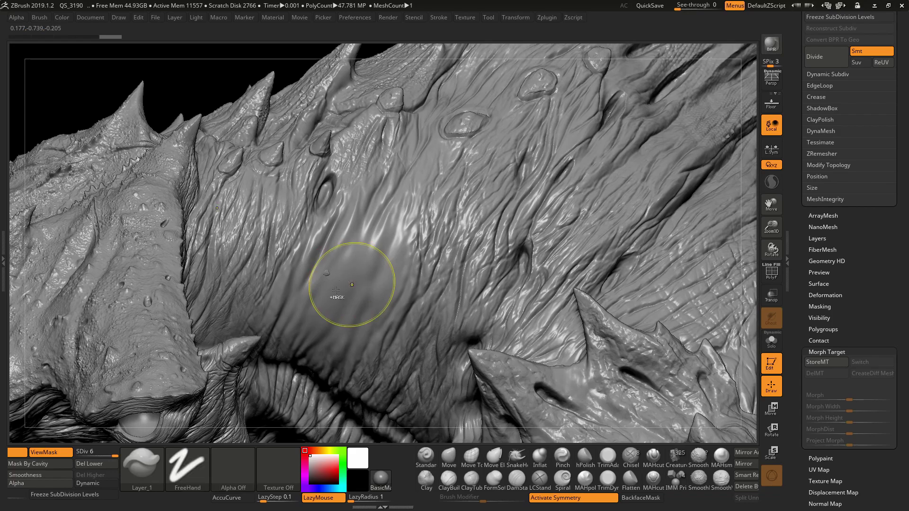
{"action": "key", "text": "ctrl+z"}
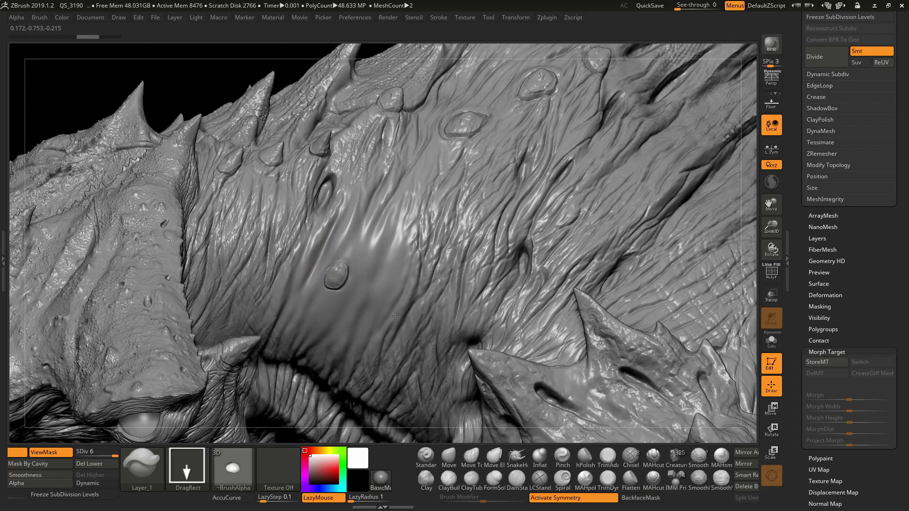
{"action": "left_click_drag", "start_coordinate": [400, 324], "coordinate": [400, 326]}
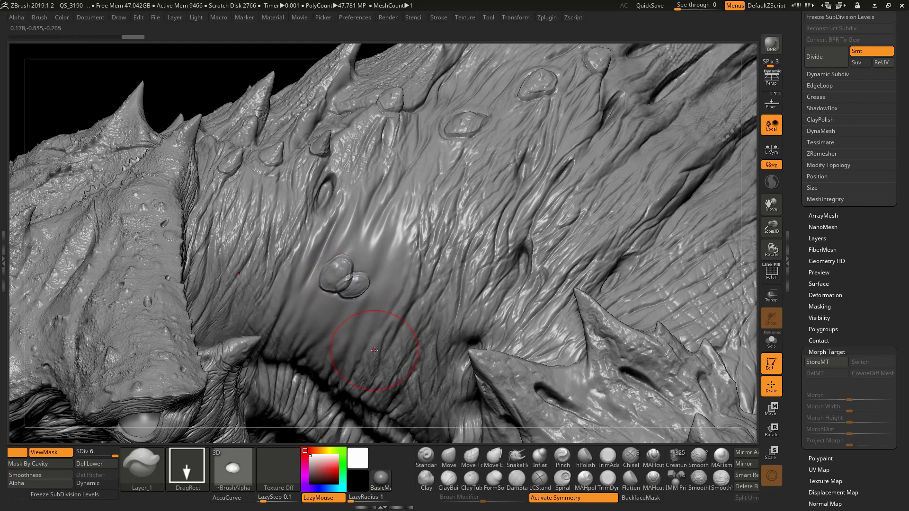
{"action": "key", "text": "ctrl"}
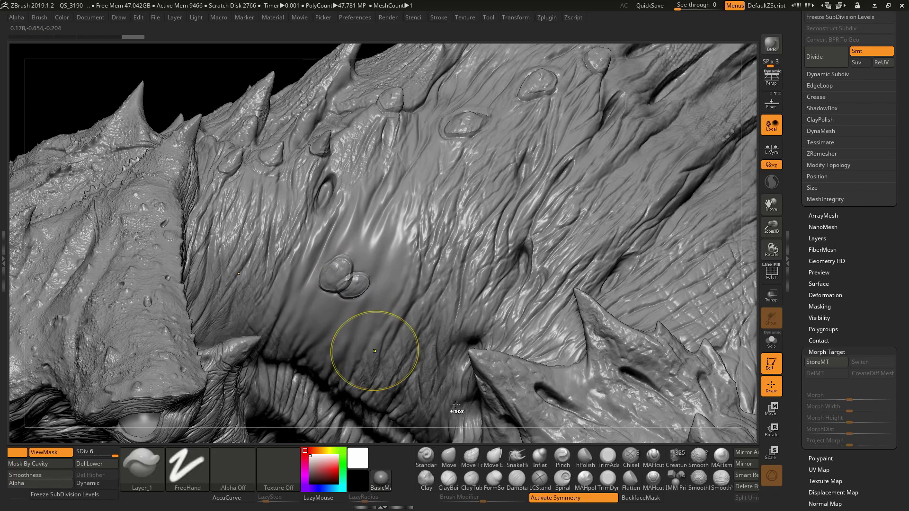
{"action": "key", "text": "ctrl+z"}
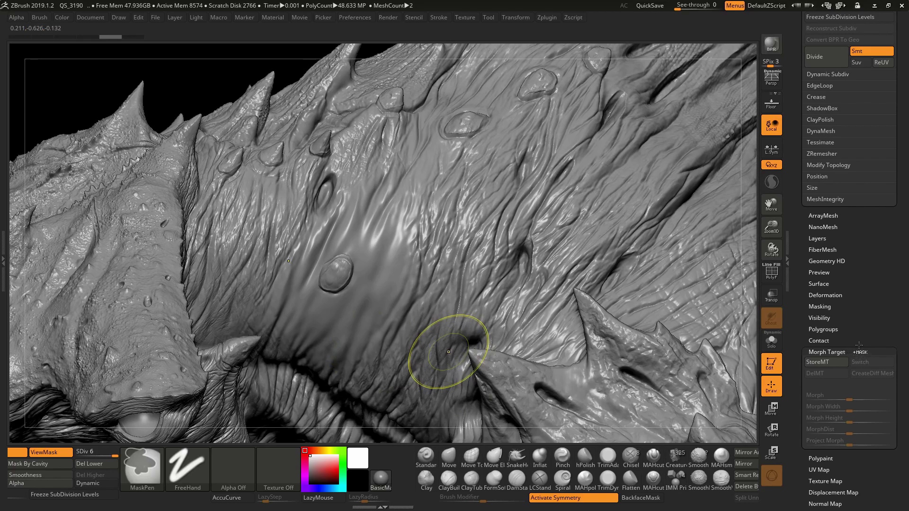
{"action": "key", "text": "ctrl+z"}
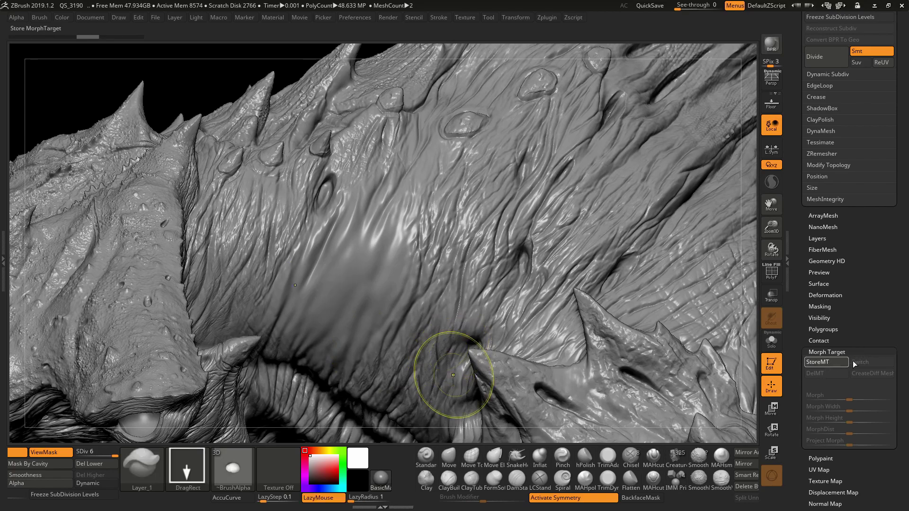
- Store a morph target for body_geo and stamp a cluster of overlapping scales across the smoothed skin patch
{"action": "left_click", "coordinate": [826, 362]}
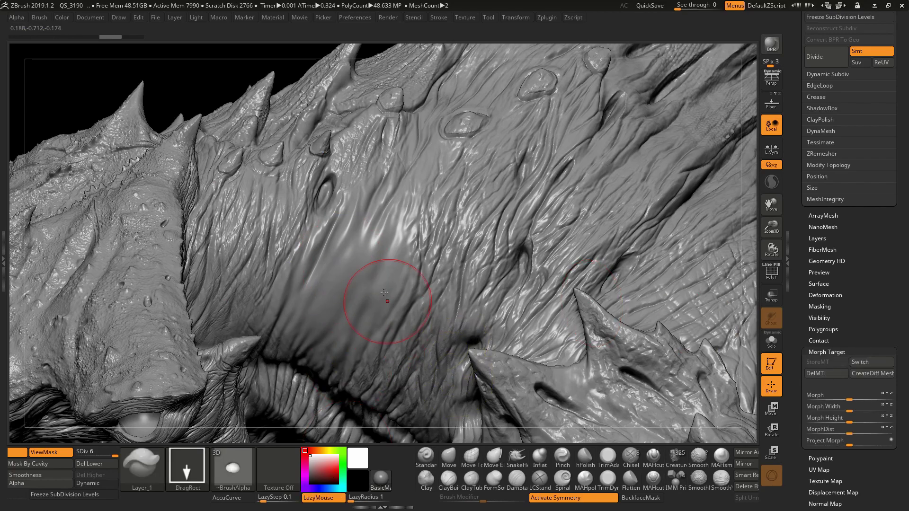
{"action": "mouse_move", "coordinate": [324, 280]}
{"action": "left_mouse_down"}
{"action": "mouse_move", "coordinate": [318, 328]}
{"action": "mouse_move", "coordinate": [392, 342]}
{"action": "mouse_move", "coordinate": [391, 322]}
{"action": "left_mouse_up"}
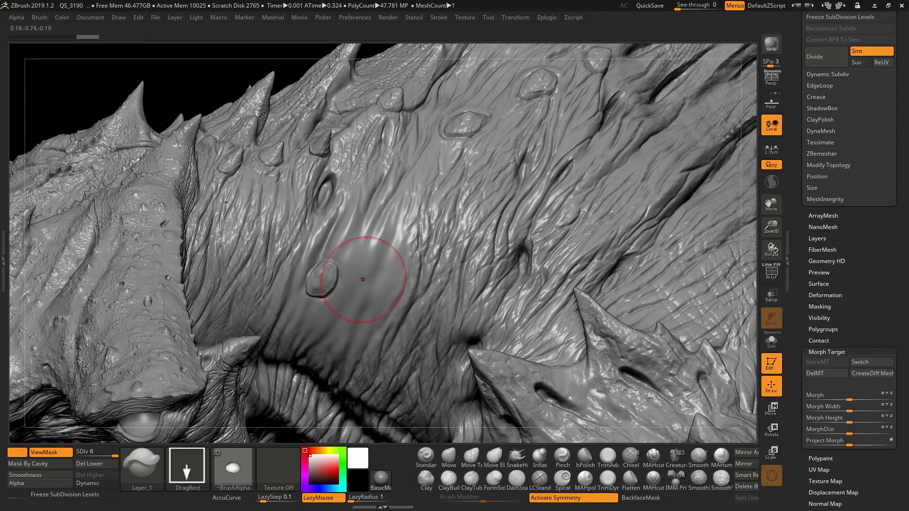
{"action": "left_click_drag", "start_coordinate": [346, 277], "coordinate": [351, 320]}
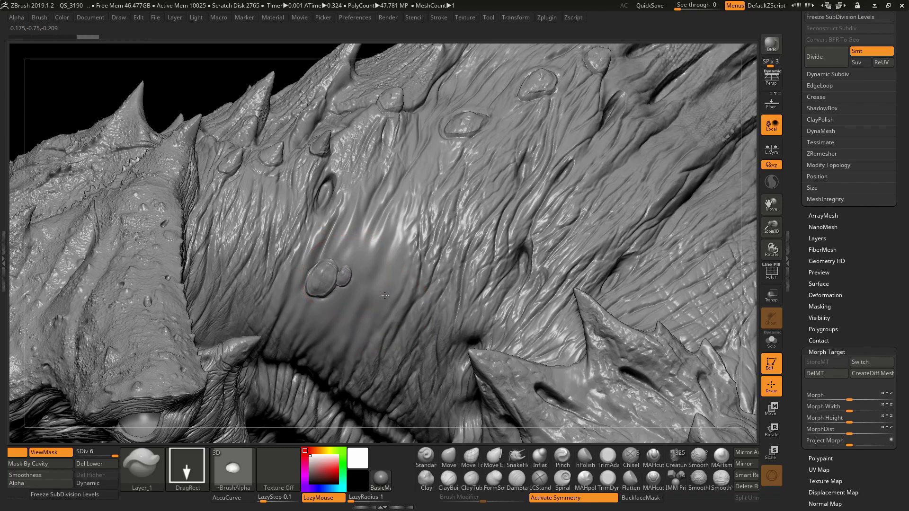
{"action": "mouse_move", "coordinate": [381, 284]}
{"action": "left_mouse_down"}
{"action": "mouse_move", "coordinate": [343, 332]}
{"action": "mouse_move", "coordinate": [357, 338]}
{"action": "left_mouse_up"}
{"action": "mouse_move", "coordinate": [351, 291]}
{"action": "left_mouse_down"}
{"action": "mouse_move", "coordinate": [358, 334]}
{"action": "mouse_move", "coordinate": [398, 303]}
{"action": "left_mouse_up"}
{"action": "mouse_move", "coordinate": [362, 250]}
{"action": "left_mouse_down"}
{"action": "mouse_move", "coordinate": [385, 297]}
{"action": "mouse_move", "coordinate": [343, 258]}
{"action": "mouse_move", "coordinate": [334, 273]}
{"action": "left_mouse_up"}
{"action": "mouse_move", "coordinate": [347, 241]}
{"action": "left_mouse_down"}
{"action": "mouse_move", "coordinate": [362, 239]}
{"action": "mouse_move", "coordinate": [384, 270]}
{"action": "mouse_move", "coordinate": [385, 262]}
{"action": "mouse_move", "coordinate": [381, 282]}
{"action": "mouse_move", "coordinate": [366, 284]}
{"action": "left_mouse_up"}
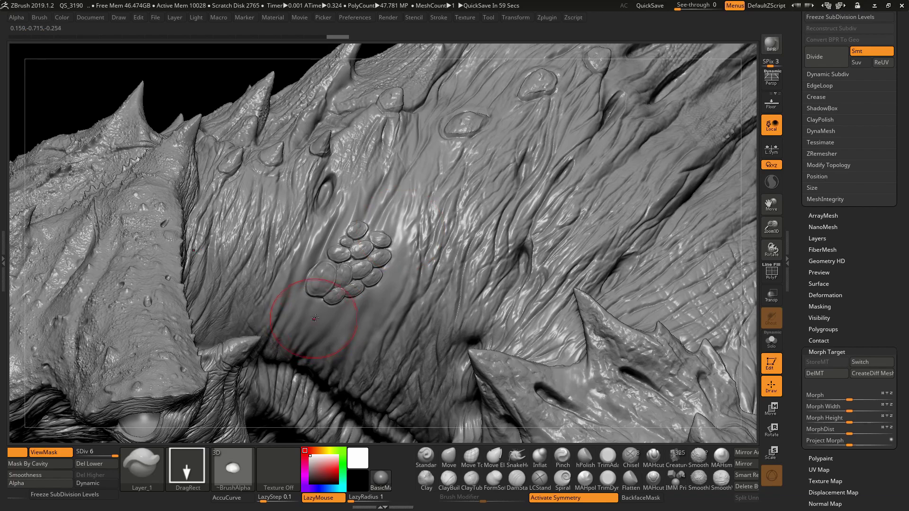
- Add small overlapping scales along the lower edge of the scale cluster
{"action": "left_click_drag", "start_coordinate": [348, 303], "coordinate": [357, 328]}
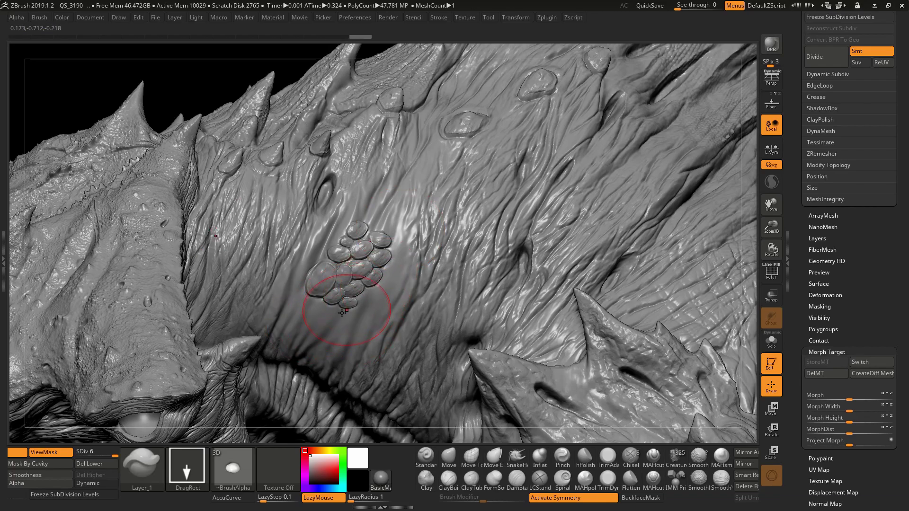
{"action": "left_click_drag", "start_coordinate": [319, 304], "coordinate": [332, 325]}
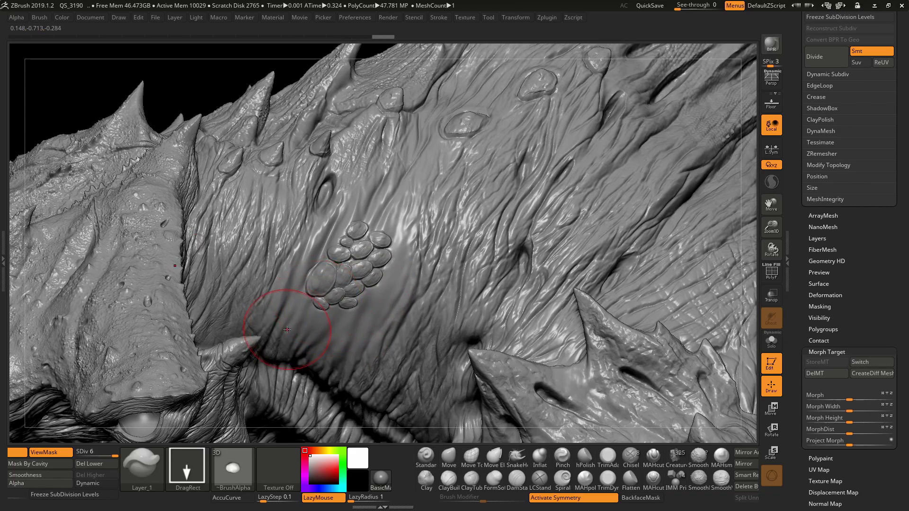
{"action": "left_click_drag", "start_coordinate": [365, 298], "coordinate": [359, 324]}
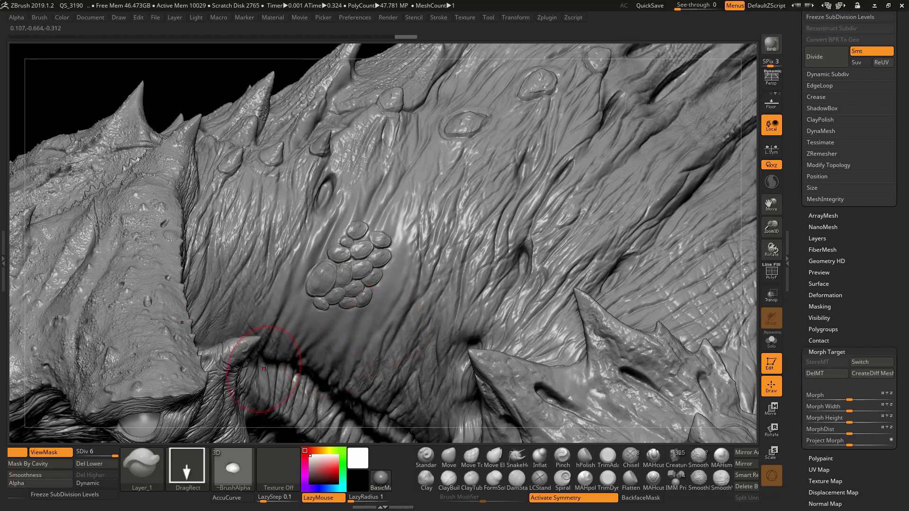
- Try stamping overlapping squares beside the scale cluster with Alpha 28, and undo them
{"action": "left_click", "coordinate": [195, 458]}
{"action": "left_click", "coordinate": [235, 461]}
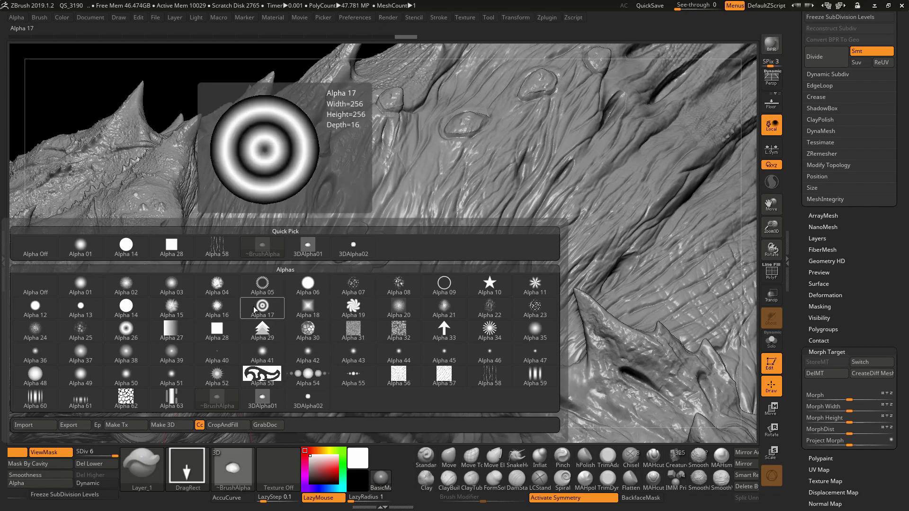
{"action": "left_click", "coordinate": [217, 328]}
{"action": "left_click_drag", "start_coordinate": [393, 277], "coordinate": [383, 310]}
{"action": "key", "text": "ctrl"}
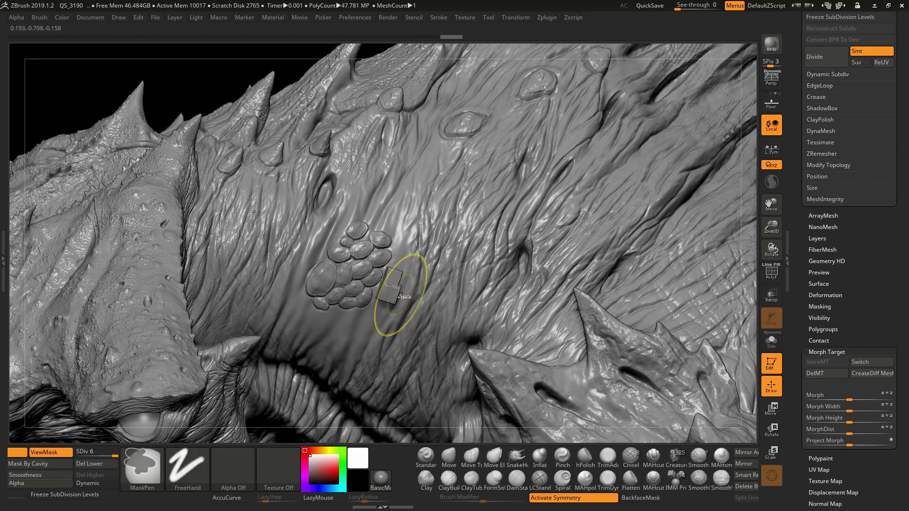
{"action": "key", "text": "ctrl+z"}
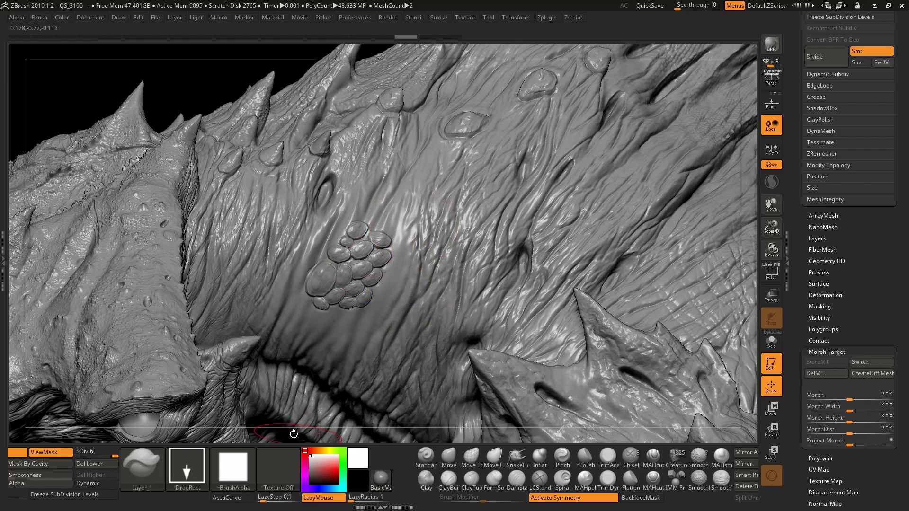
- Load the 3DAlpha01 alpha again and stamp small scales around the left edge of the cluster
{"action": "left_click", "coordinate": [239, 469]}
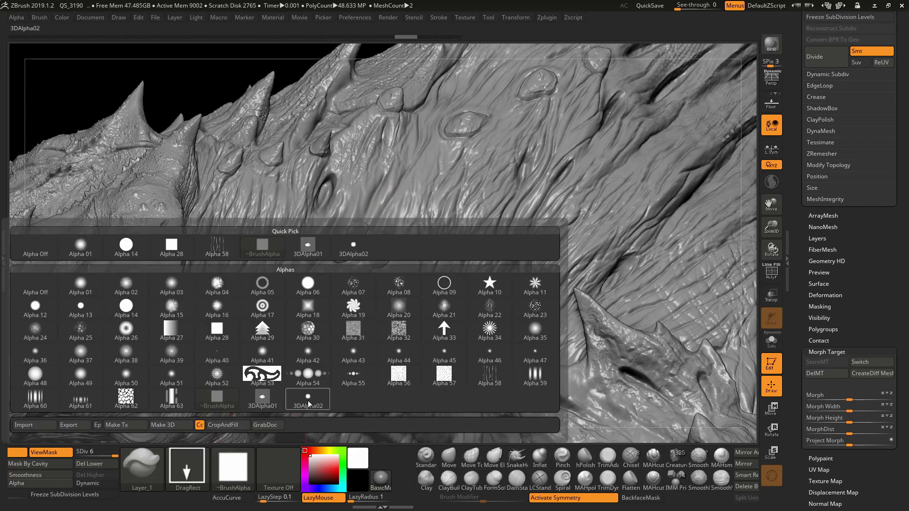
{"action": "left_click", "coordinate": [262, 399]}
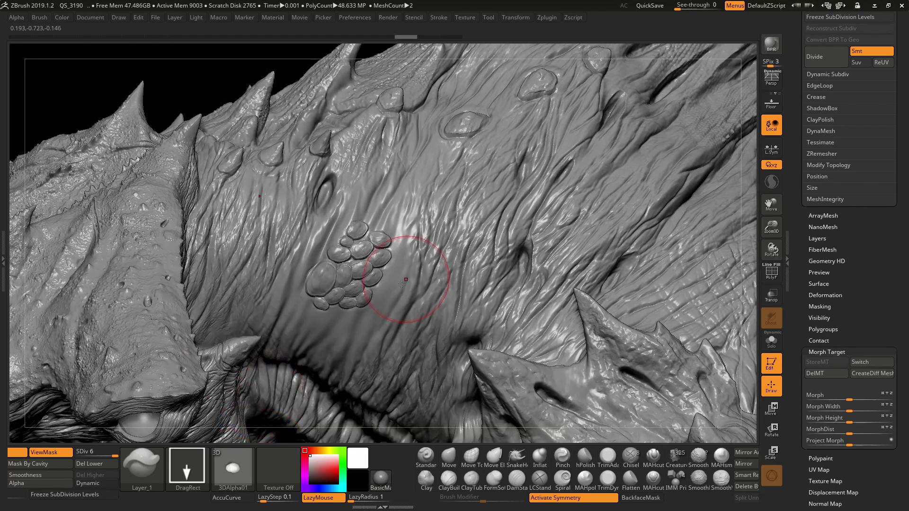
{"action": "left_click_drag", "start_coordinate": [310, 301], "coordinate": [309, 322]}
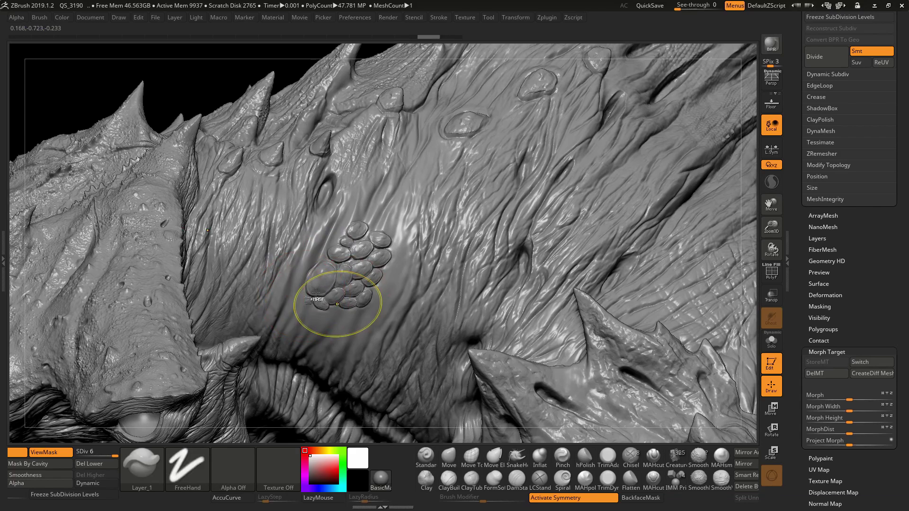
{"action": "key", "text": "ctrl+z"}
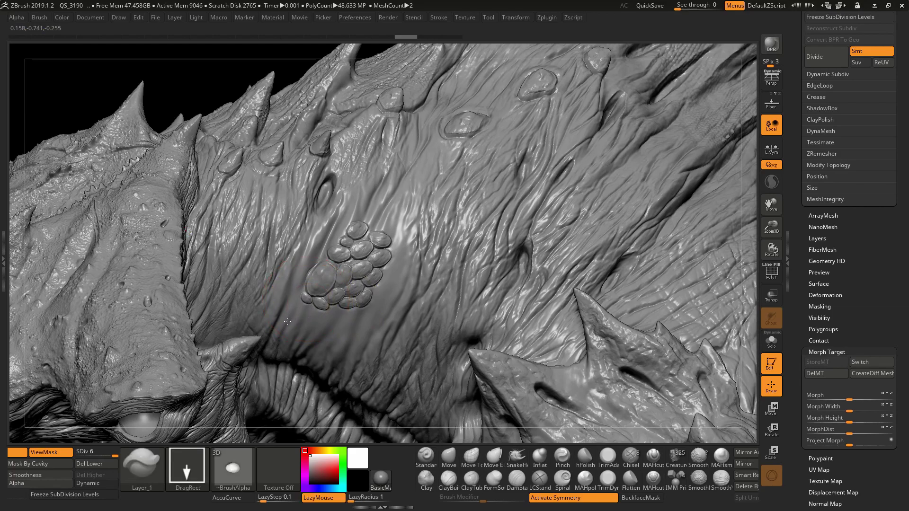
{"action": "left_click_drag", "start_coordinate": [288, 322], "coordinate": [286, 318]}
{"action": "left_click_drag", "start_coordinate": [301, 284], "coordinate": [304, 303]}
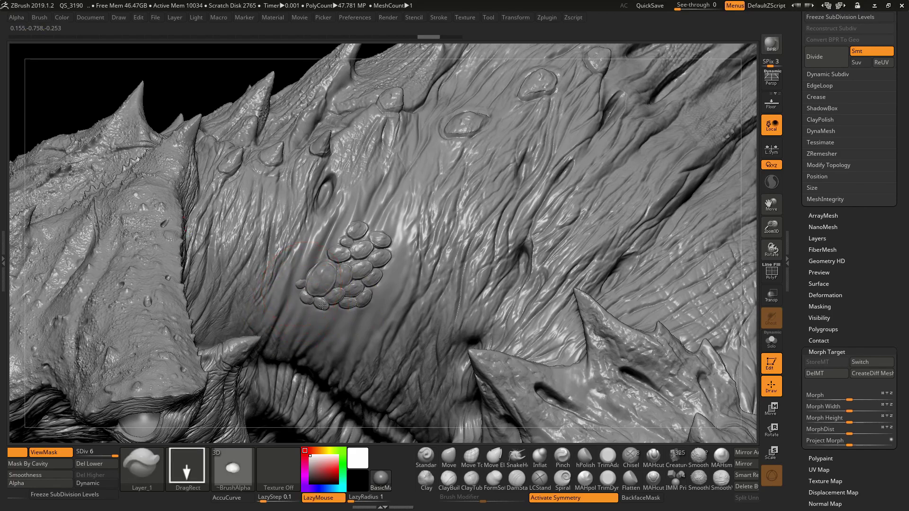
{"action": "key", "text": "ctrl+shift+z"}
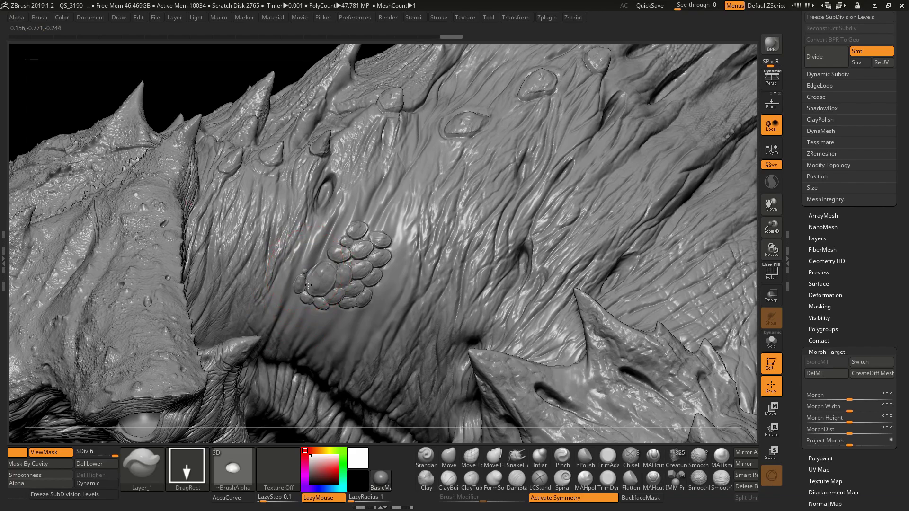
- Stamp more small scales on the cluster's upper-left and right edges, and check the result on the whole creature
{"action": "key", "text": "ctrl+shift+z"}
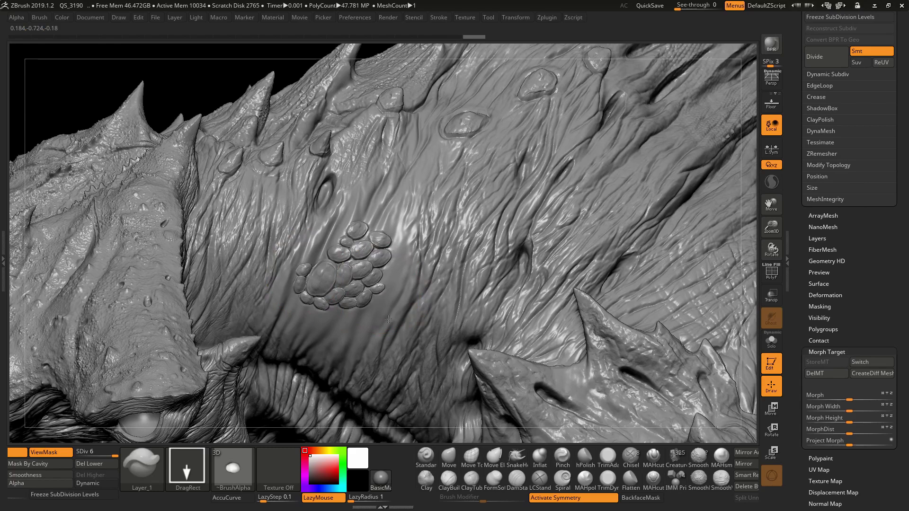
{"action": "key", "text": "ctrl+shift+z"}
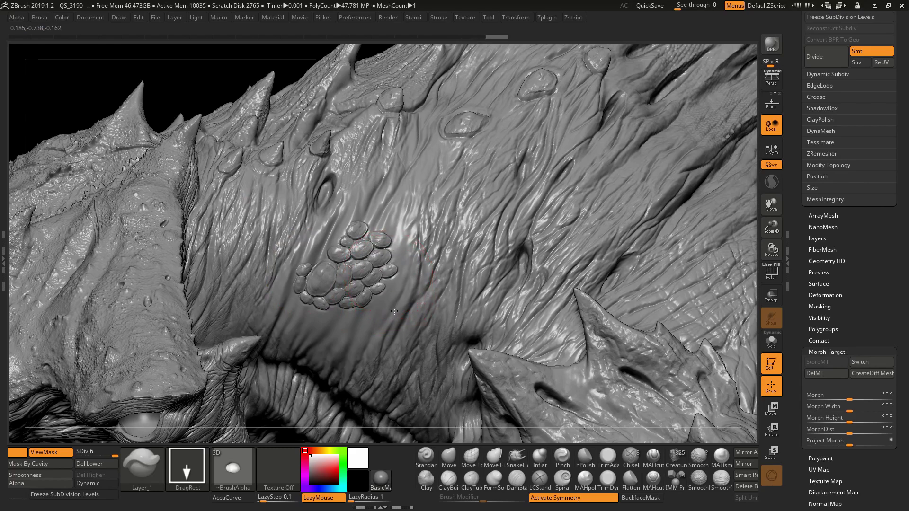
{"action": "key", "text": "ctrl+shift+z"}
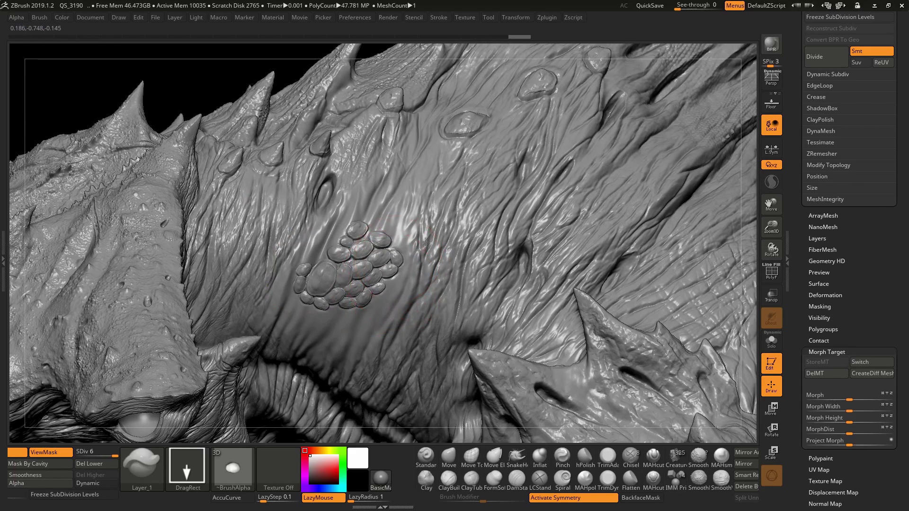
{"action": "key", "text": "ctrl+shift+z"}
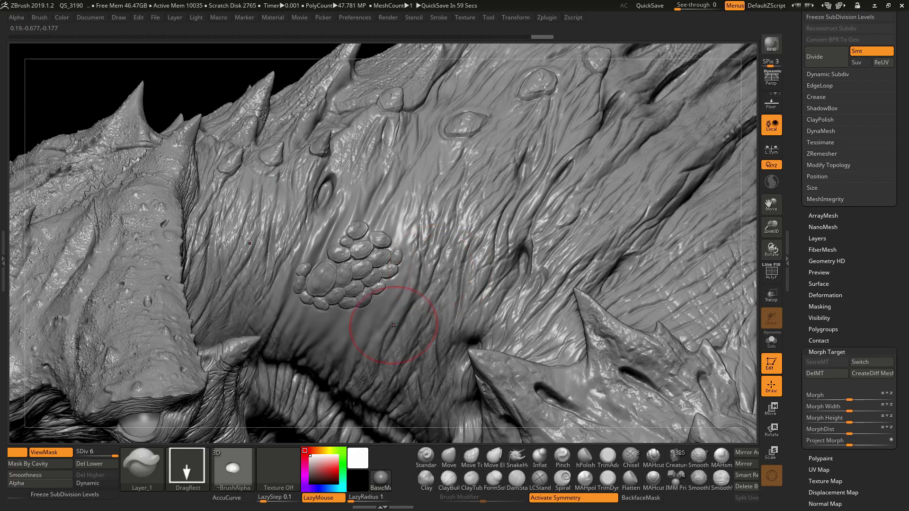
{"action": "mouse_move", "coordinate": [428, 347]}
{"action": "right_mouse_down", "text": "ctrl"}
{"action": "mouse_move", "coordinate": [436, 353]}
{"action": "mouse_move", "coordinate": [416, 310]}
{"action": "mouse_move", "coordinate": [427, 312]}
{"action": "right_mouse_up", "text": "ctrl"}
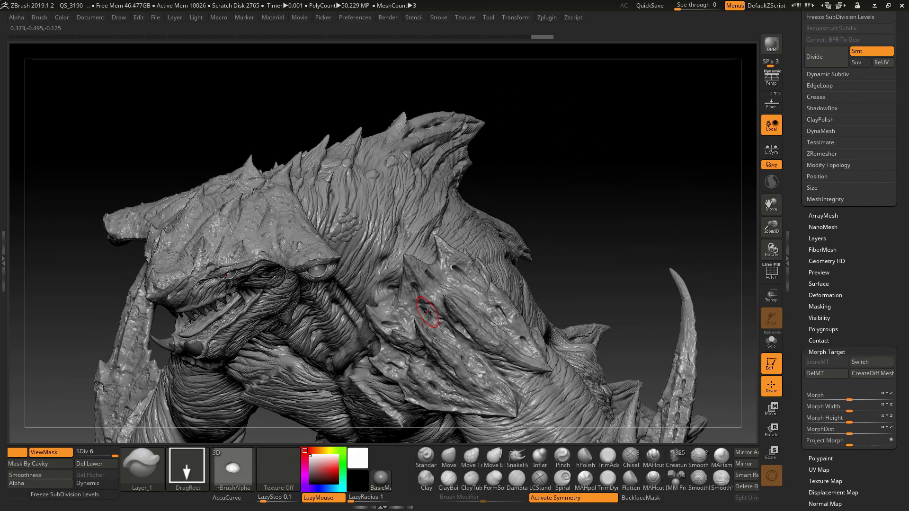